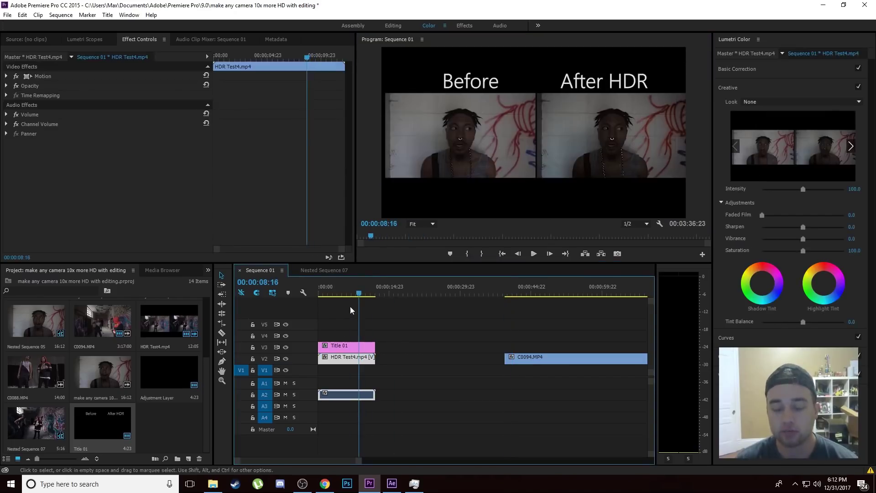
Step: Move the playhead back to the opening frame of clip C0094.MP4 at 00:01:26:13
left_click(325, 295)
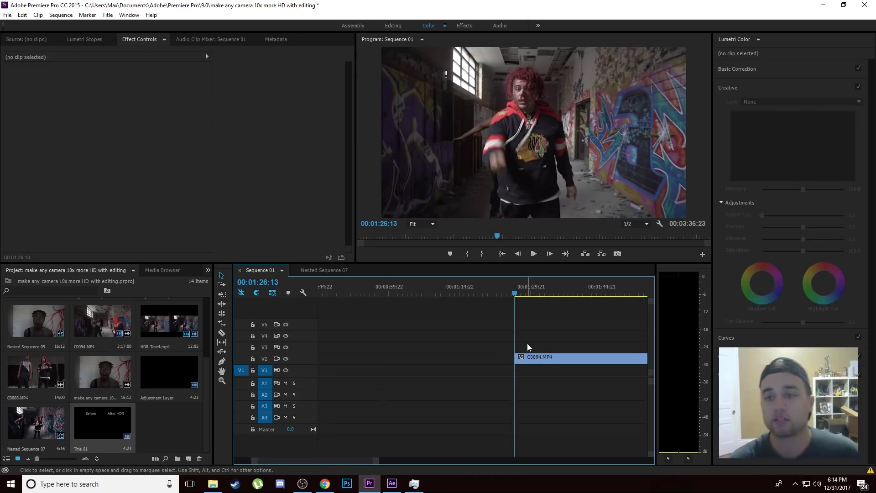
Step: Alt-drag a copy of C0094.MP4 onto the track directly above the original and select the copy
key("minus")
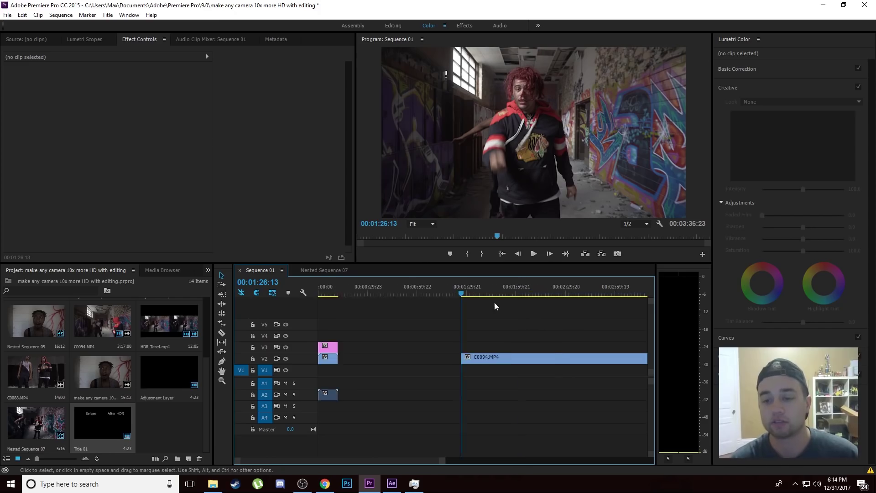
key("equal")
key("equal")
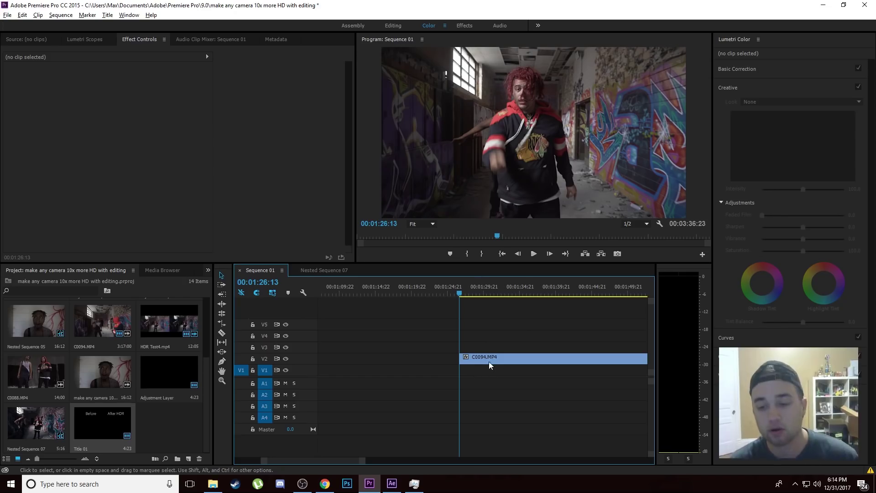
left_click_drag(488, 360, 493, 349)
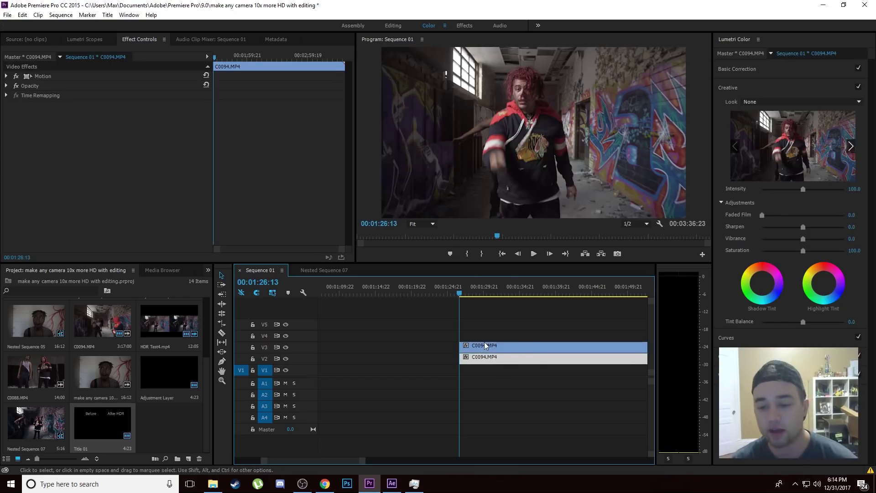
left_click(486, 346)
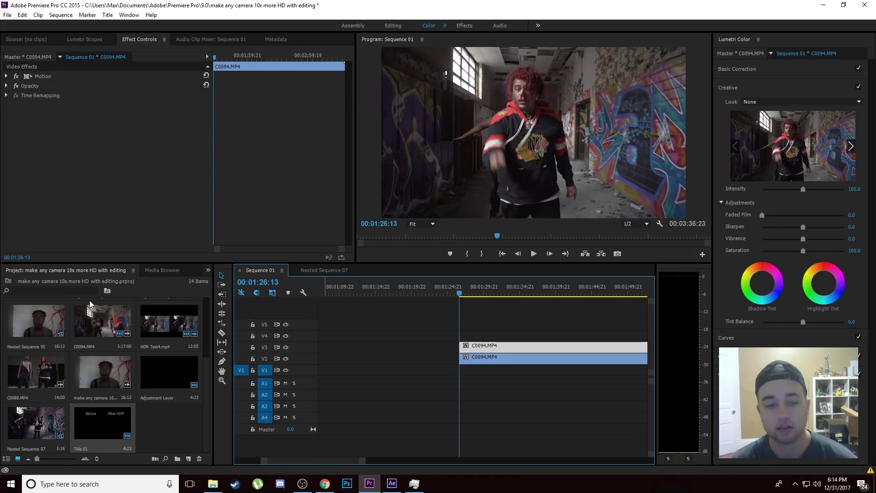
Step: Search the Effects panel for 'tint' and apply Tint to the upper clip copy
left_click(209, 273)
left_click(221, 319)
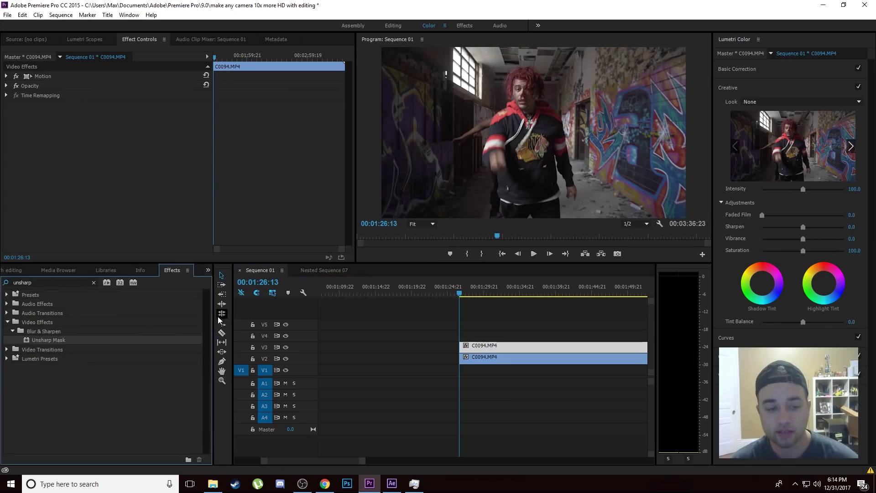
left_click(81, 282)
type("tint")
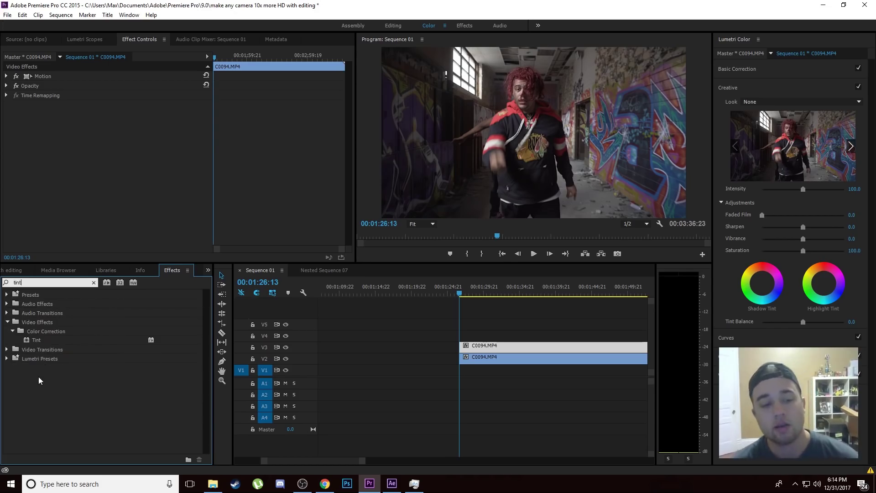
left_click_drag(40, 340, 489, 361)
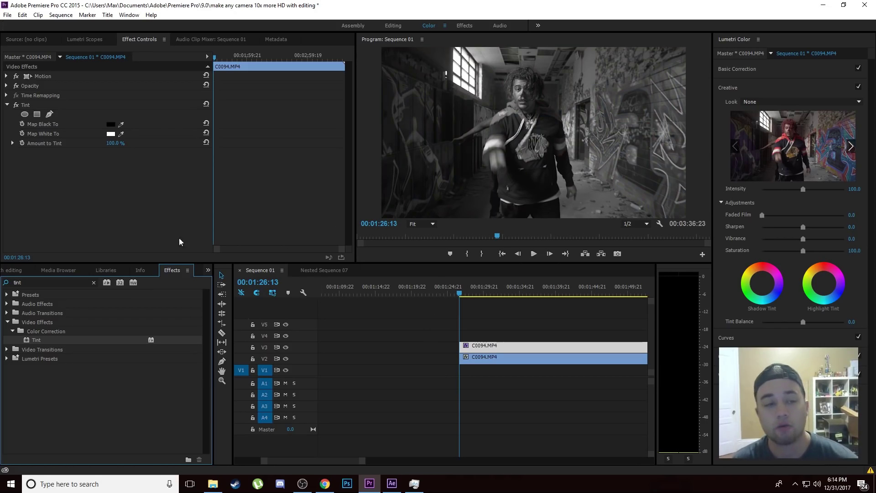
Step: Set the tinted copy's blend mode to Soft Light and its opacity to 38.5%
left_click(138, 40)
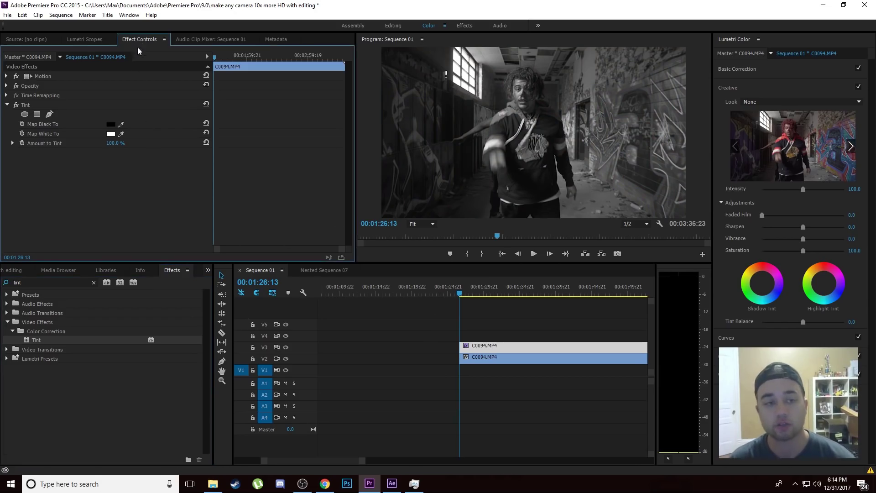
left_click(6, 86)
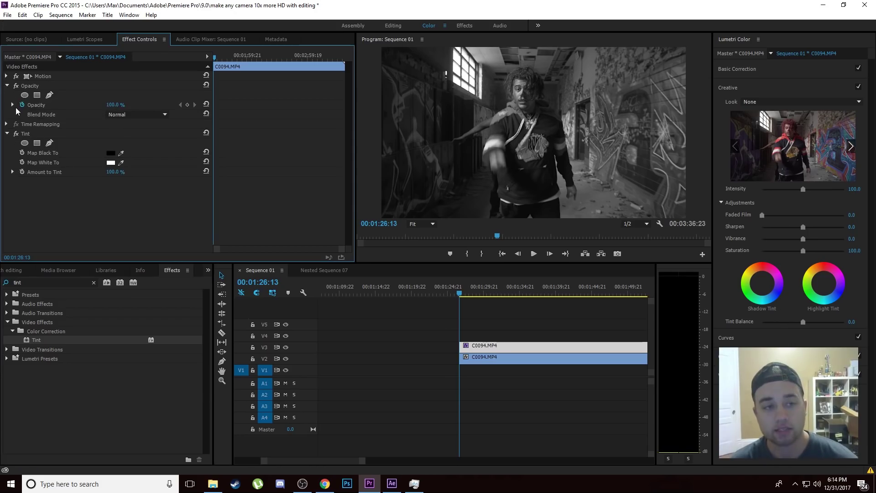
left_click(128, 115)
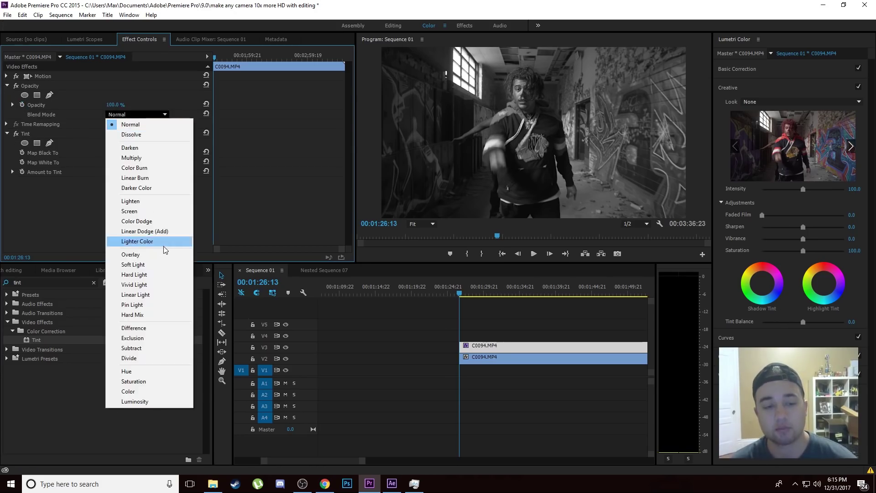
left_click(149, 264)
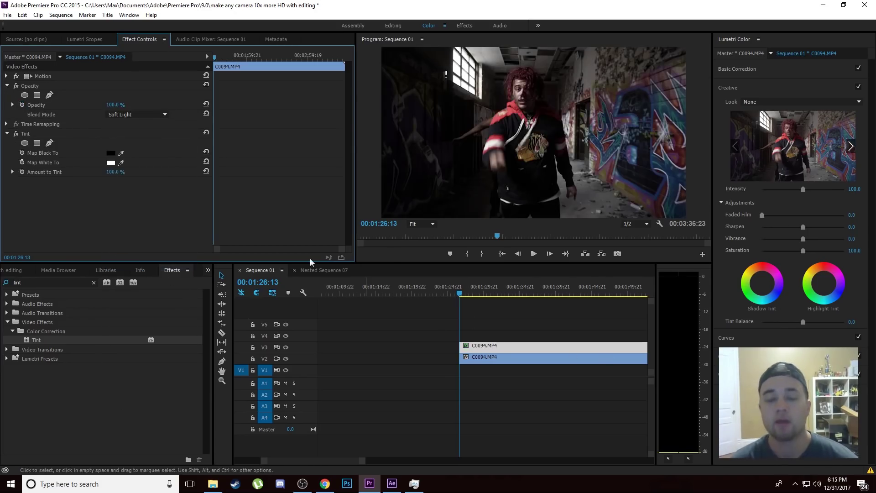
left_click(12, 105)
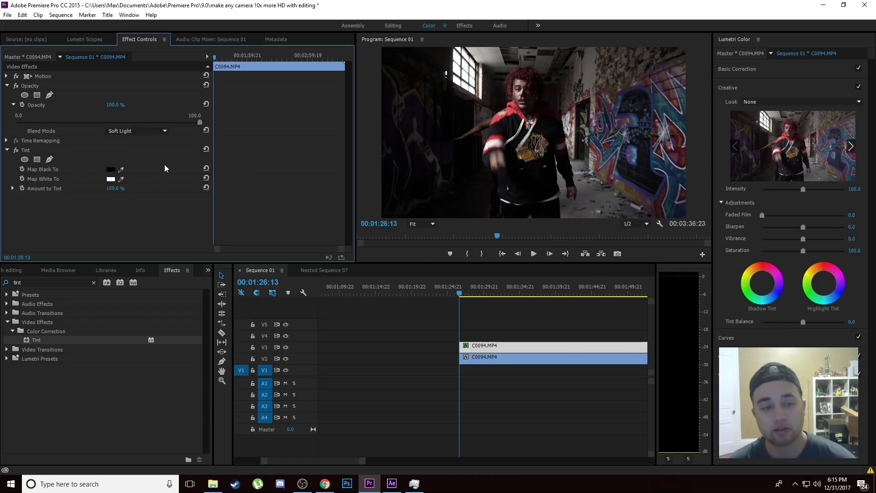
left_click_drag(200, 122, 83, 133)
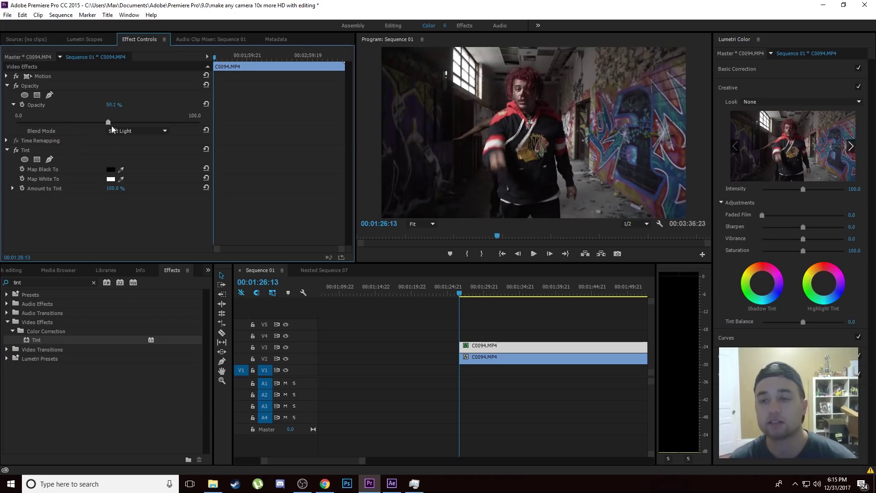
left_click_drag(143, 121, 114, 122)
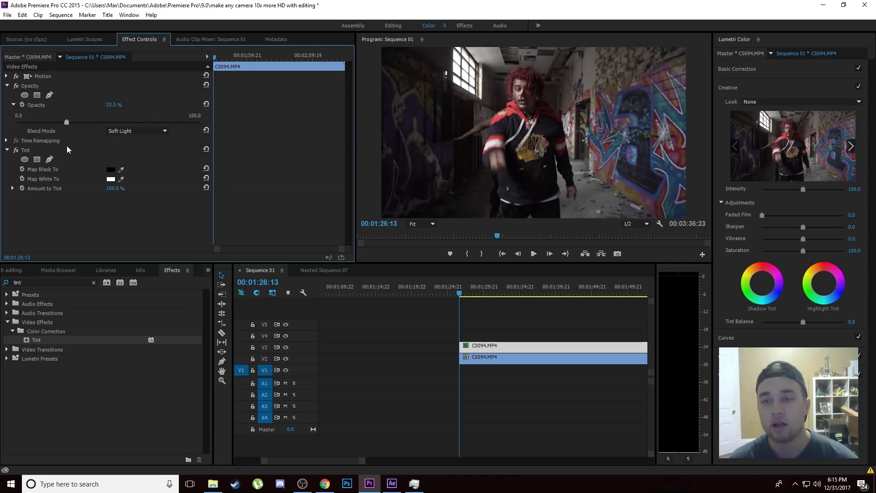
mouse_move(87, 142)
left_mouse_down()
mouse_move(59, 152)
mouse_move(91, 149)
mouse_move(73, 147)
left_mouse_up()
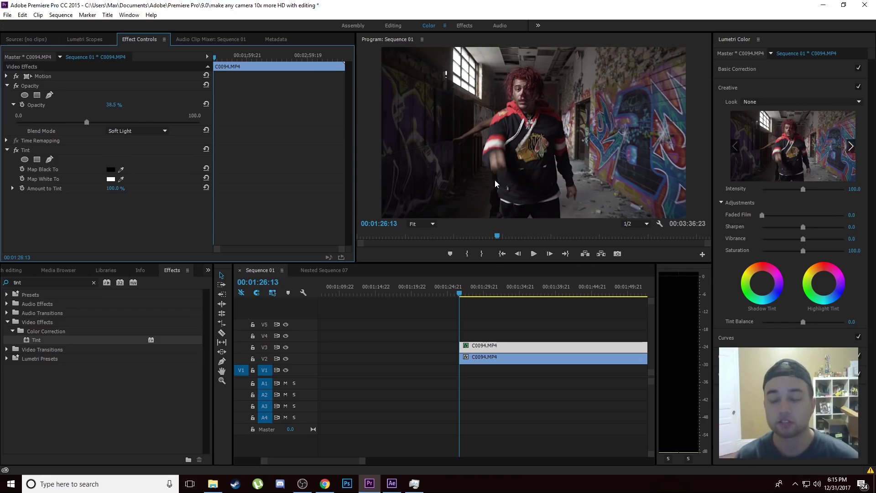
left_click(208, 273)
Step: Create a new 1920x1080 adjustment layer in the project bin
left_click(212, 287)
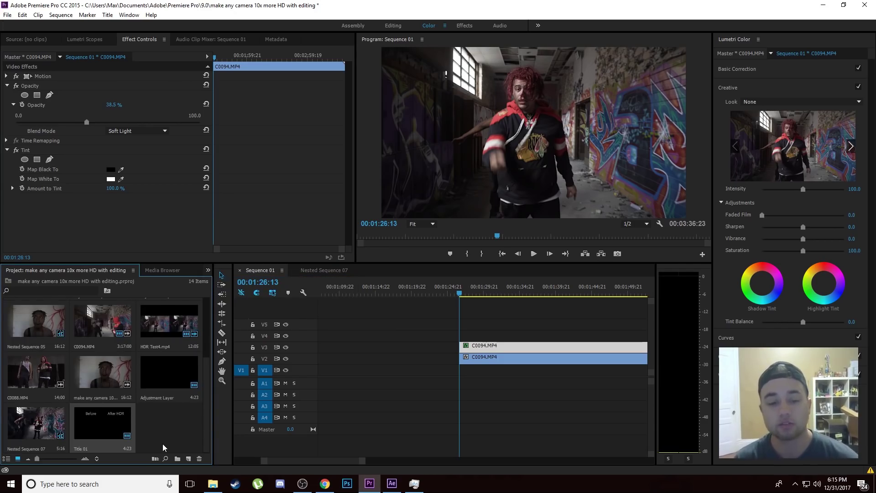
left_click(7, 14)
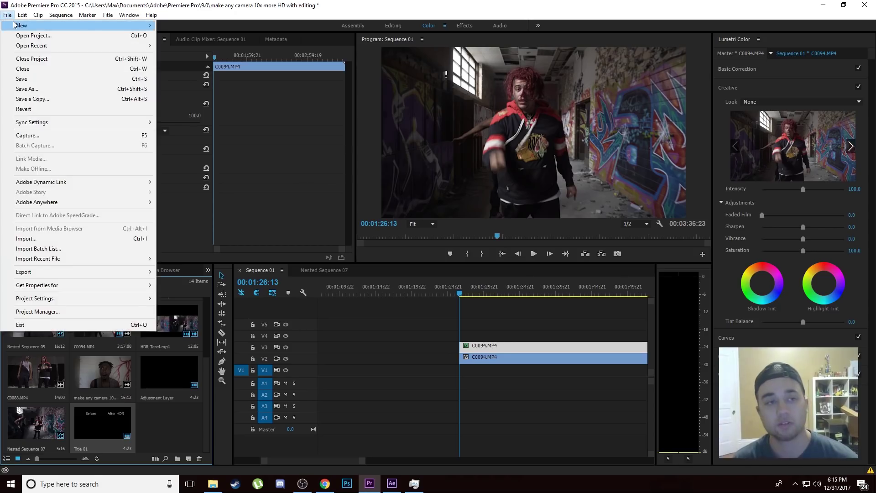
mouse_move(91, 25)
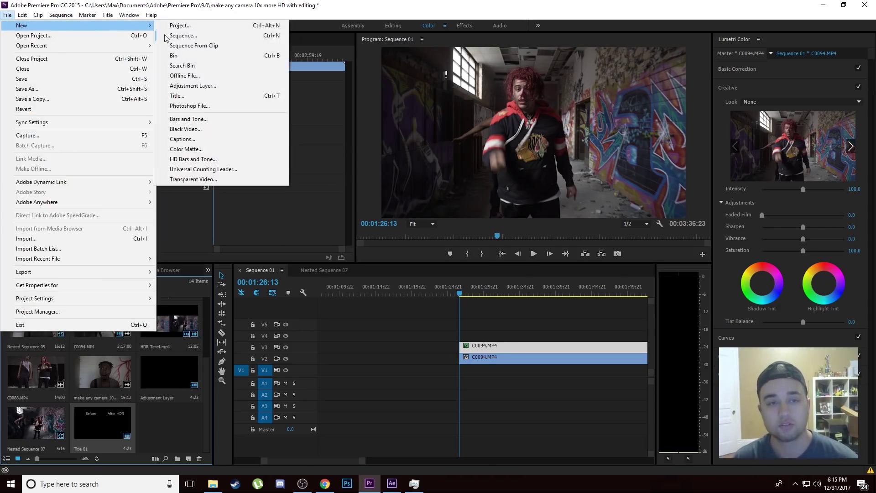
left_click(201, 86)
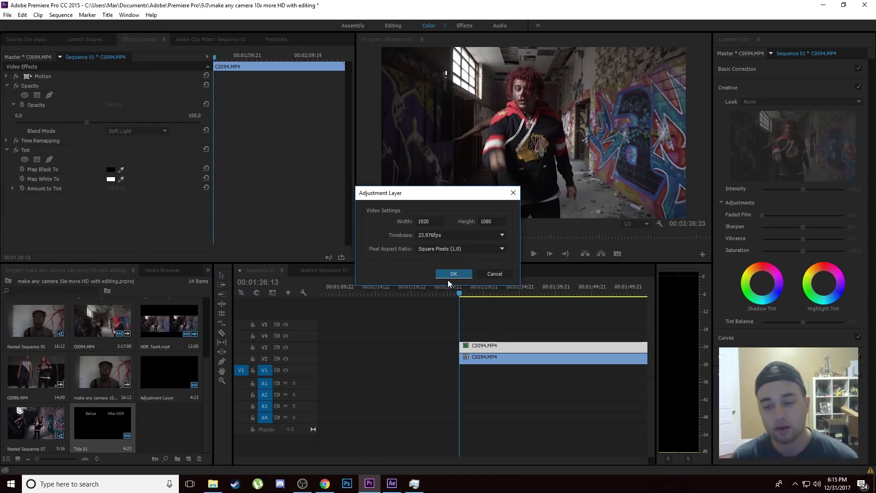
left_click(460, 274)
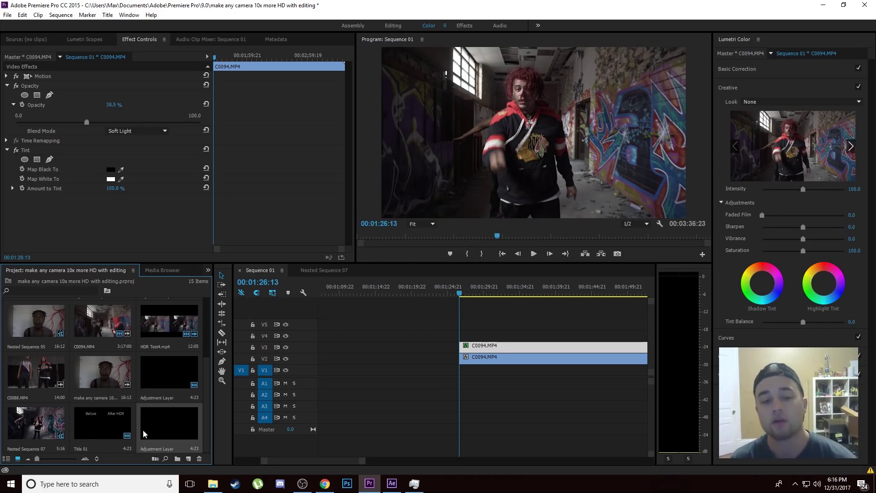
Step: Place the adjustment layer on V4 and extend it to the end of the C0094.MP4 clips
left_click_drag(144, 434, 475, 336)
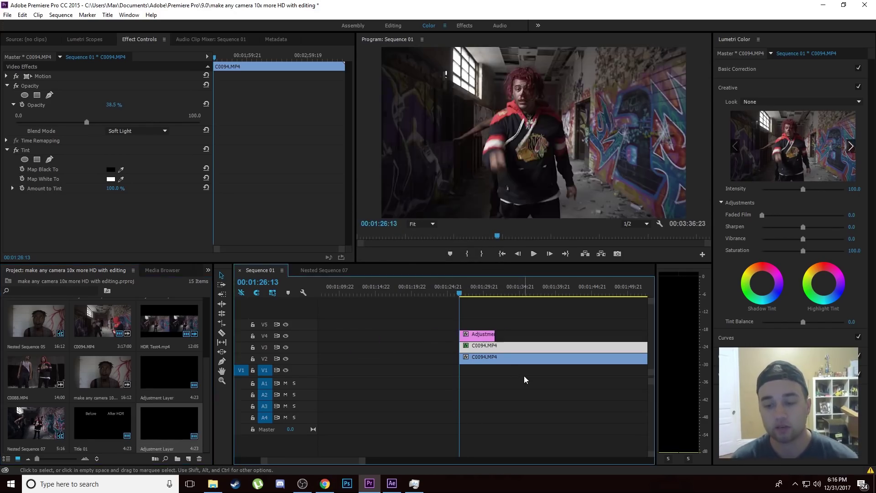
scroll(508, 336, "down", 5)
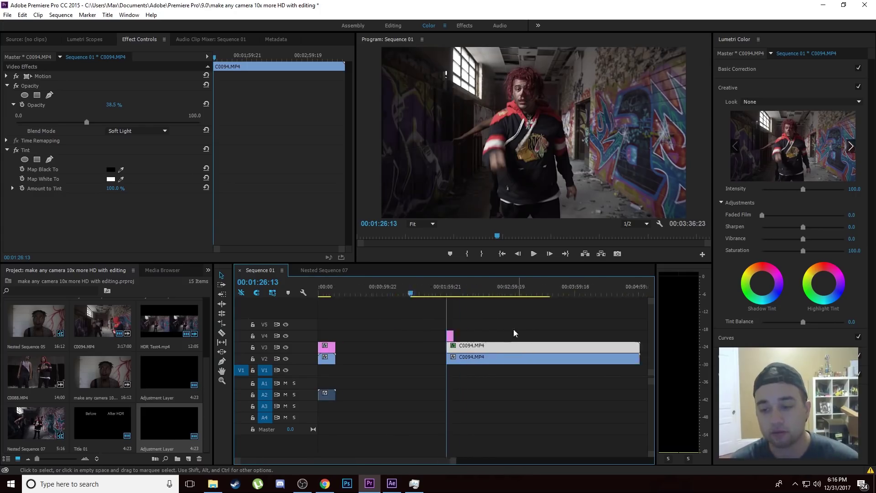
scroll(515, 333, "up", 3)
left_click_drag(382, 337, 584, 336)
scroll(395, 326, "up", 3)
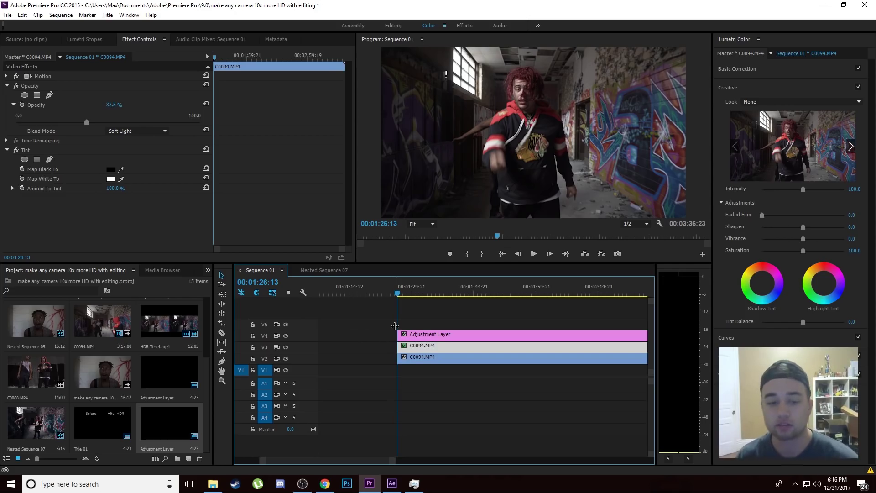
Step: Apply Unsharp Mask to the V4 adjustment layer and set its Amount to 250
left_click(208, 270)
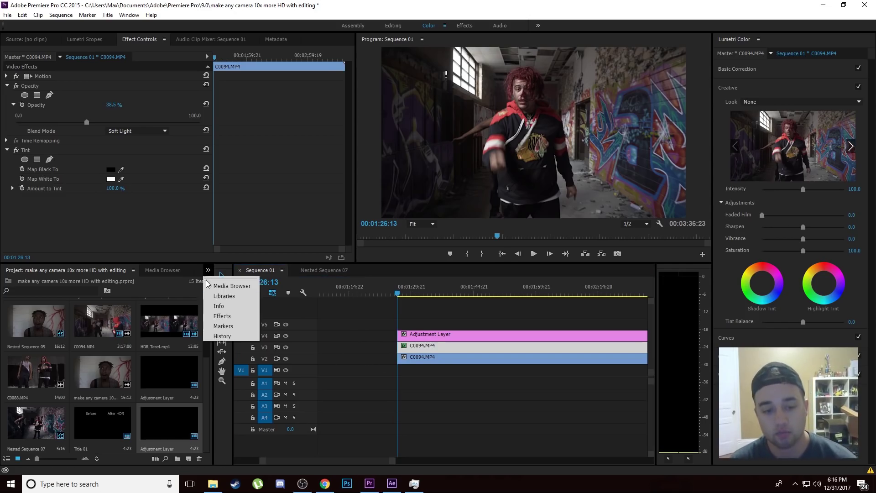
left_click(223, 315)
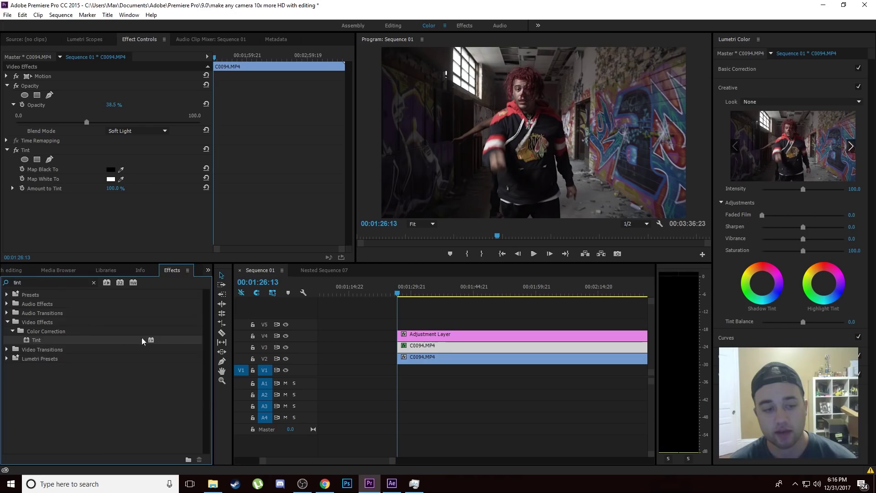
left_click(93, 283)
type("ui")
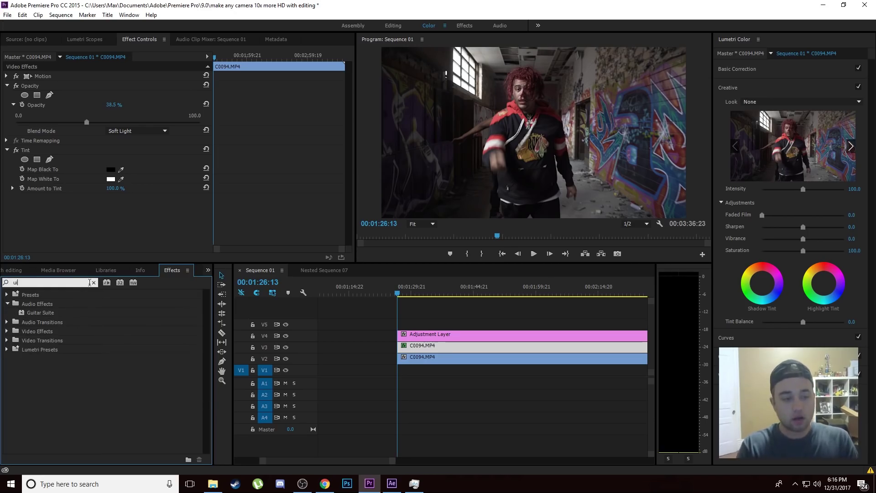
type("nsha")
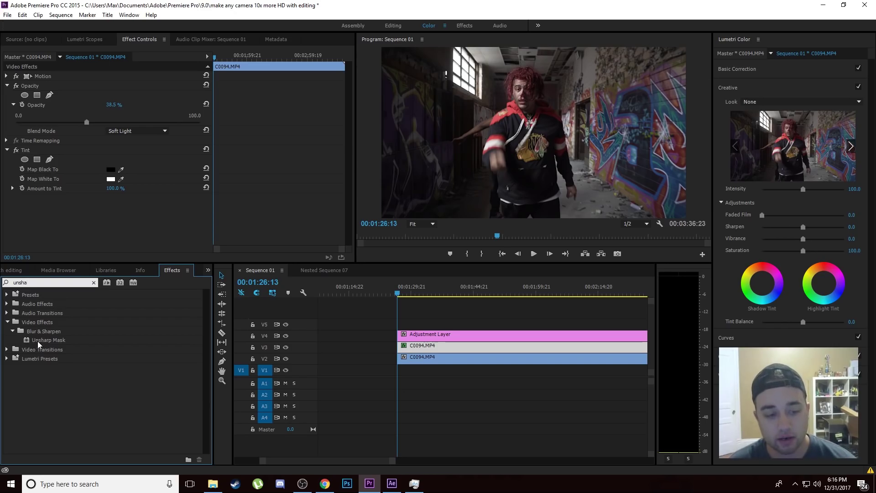
left_click_drag(38, 341, 410, 337)
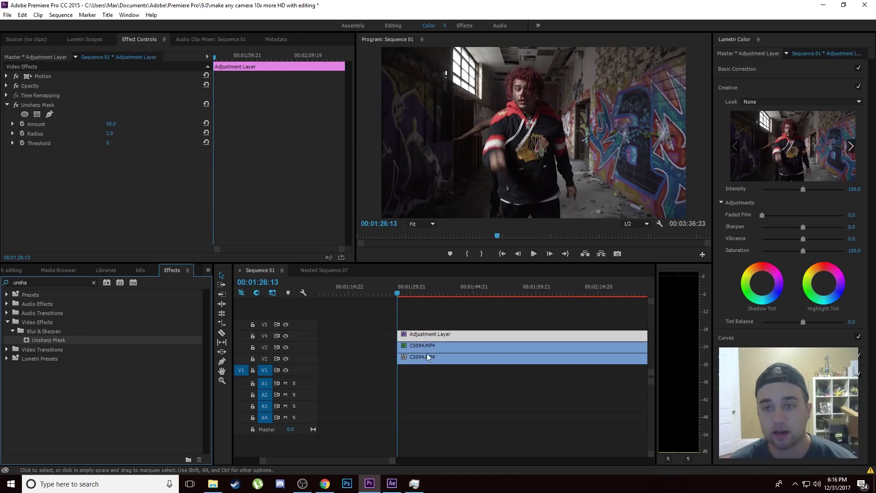
left_click(111, 124)
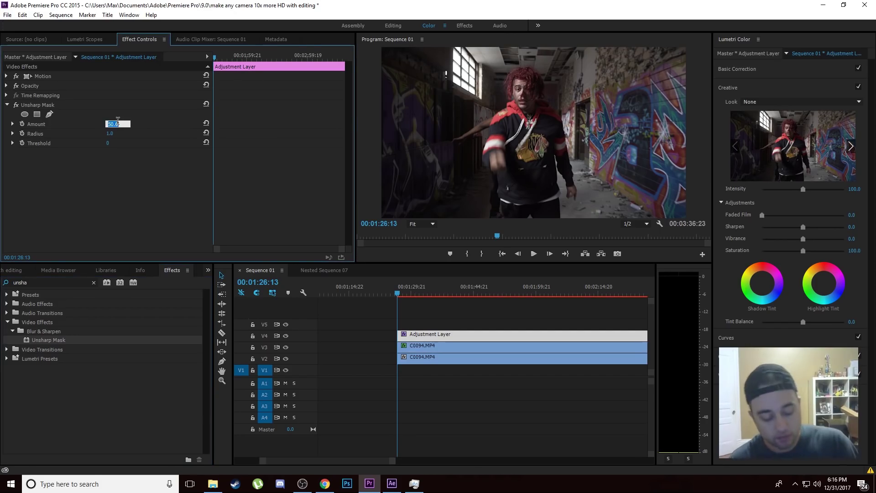
type("250")
key("Return")
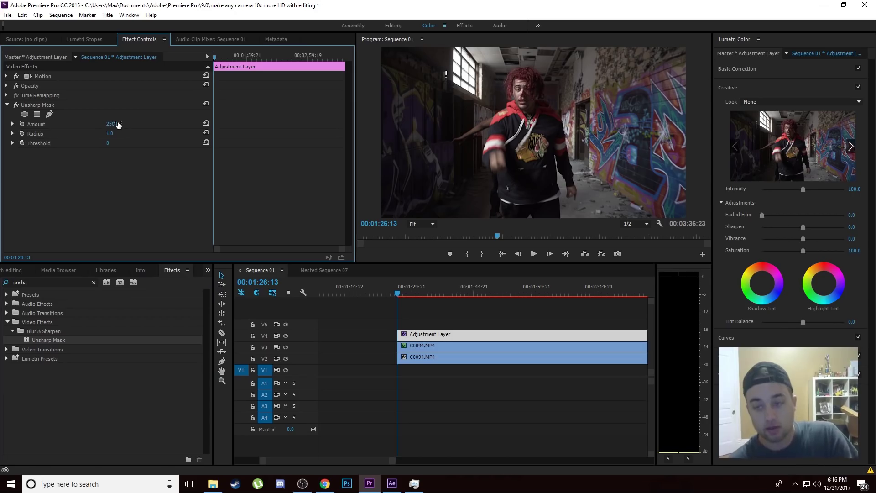
Step: Compare the footage with and without sharpening by toggling V4 and enlarging the program monitor
left_click(286, 336)
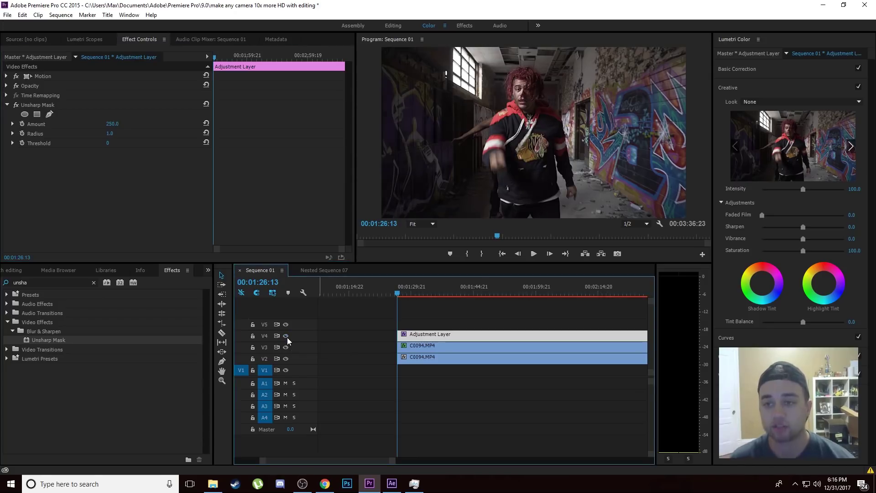
left_click(548, 166)
key("grave")
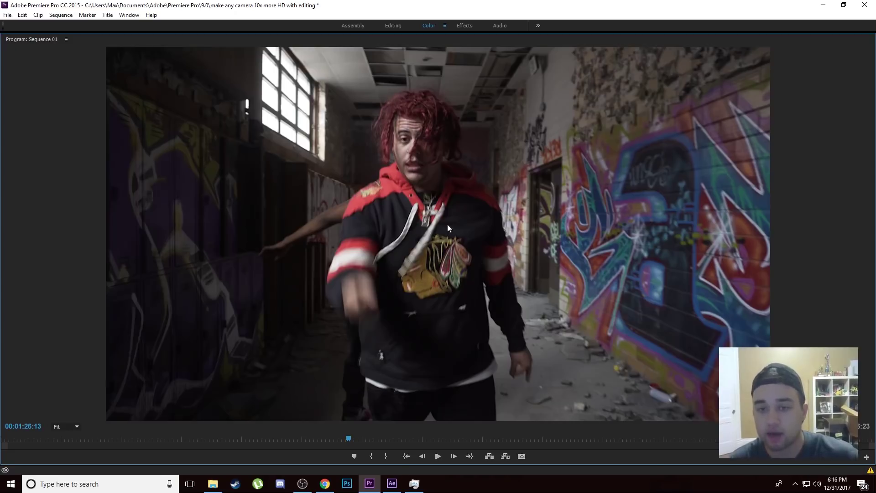
key("grave")
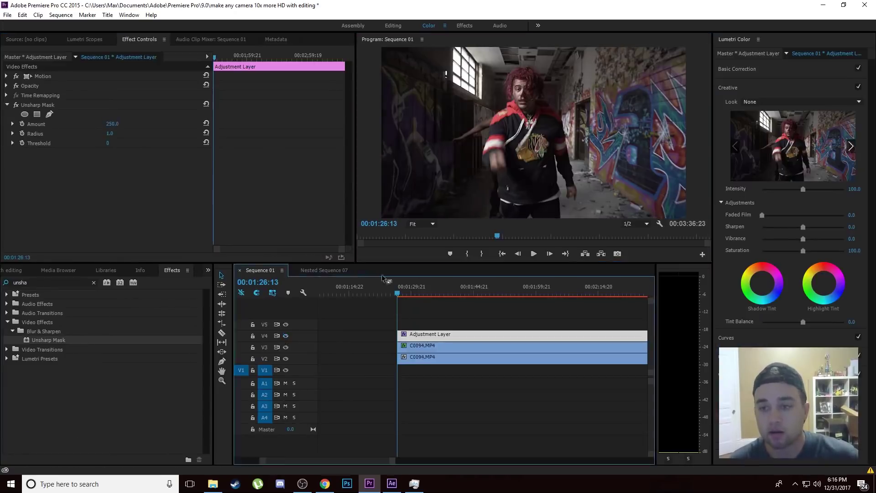
key("grave")
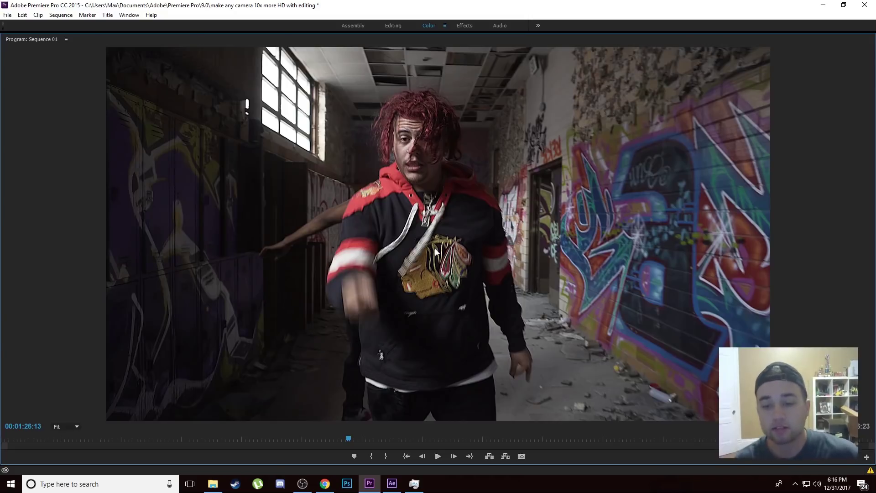
key("grave")
left_click(286, 335)
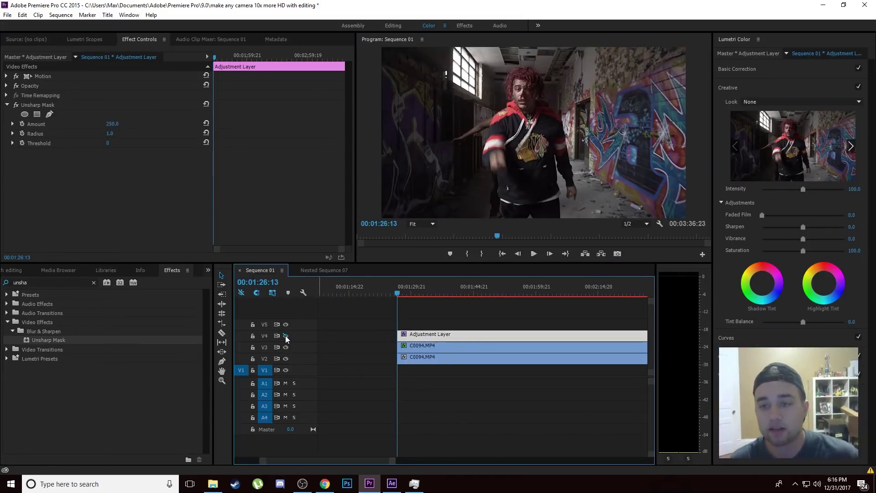
left_click(285, 335)
left_click(286, 335)
left_click(286, 335)
left_click(286, 335)
left_click(285, 335)
left_click(285, 336)
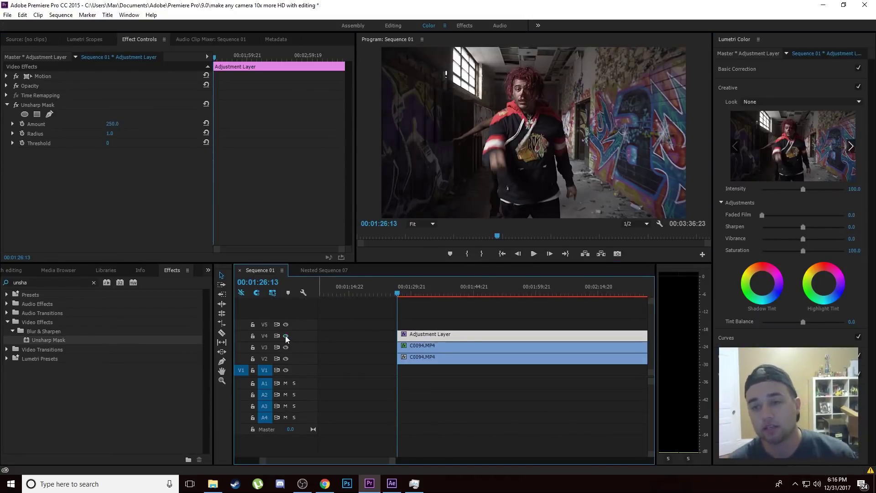
left_click(285, 335)
left_click(286, 335)
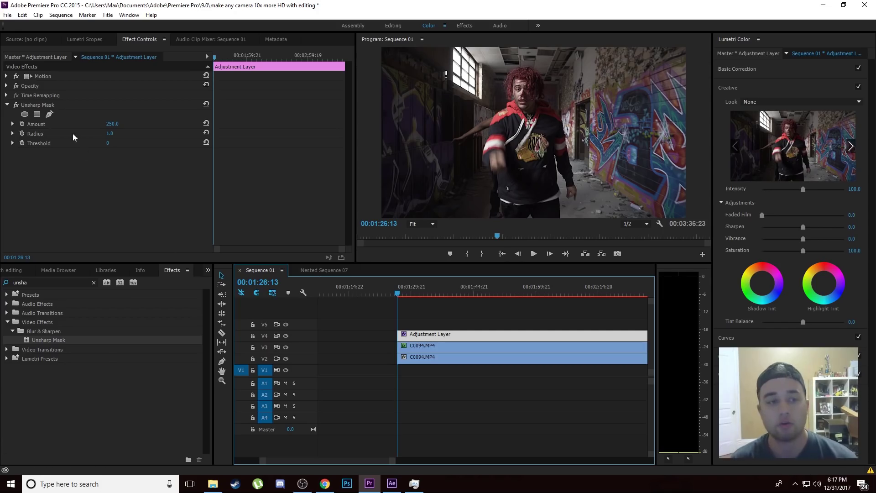
Step: Duplicate the Unsharp Mask and set the copy to Amount 50 and Radius 0.5
left_click(46, 106)
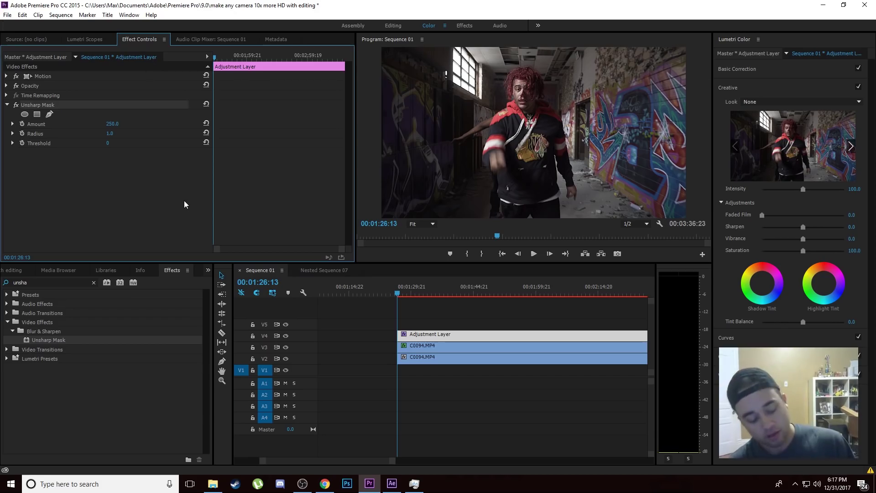
key("ctrl+v")
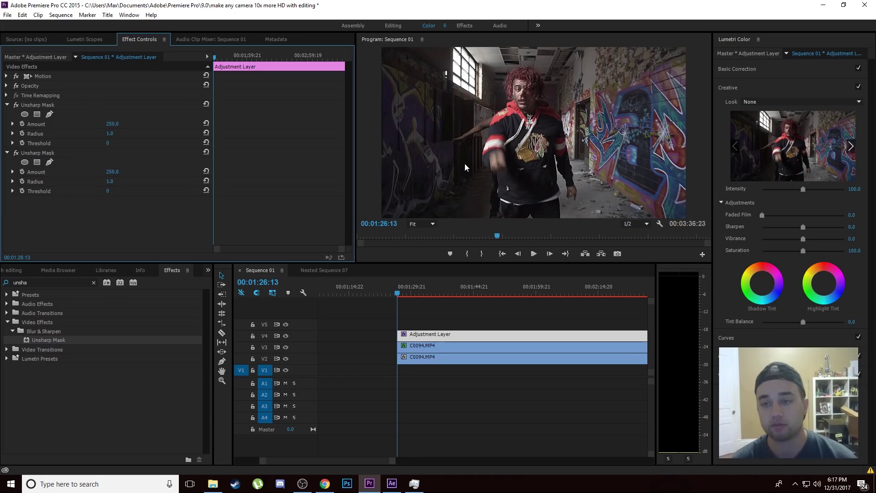
left_click(110, 173)
type("5")
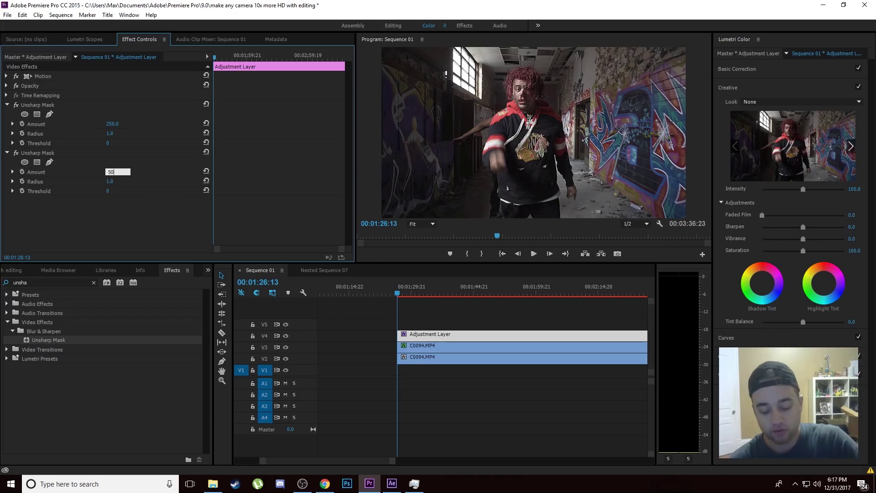
type("0")
key("Return")
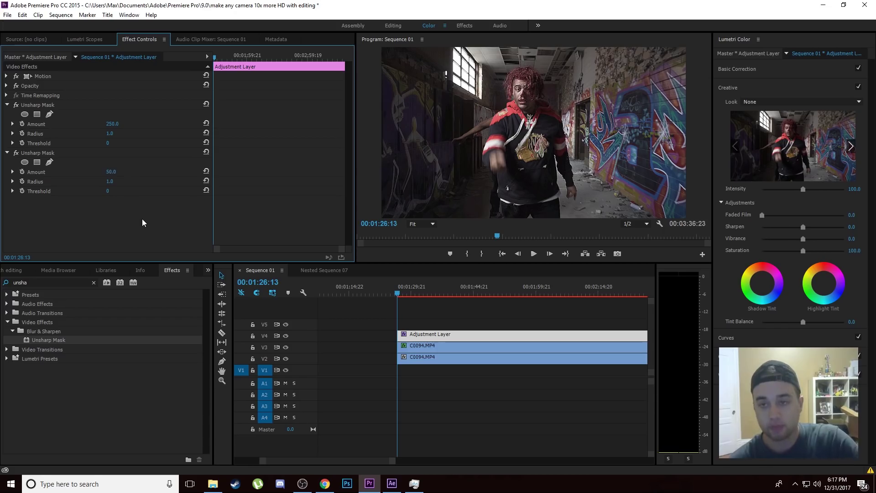
left_click(108, 182)
type("0.5")
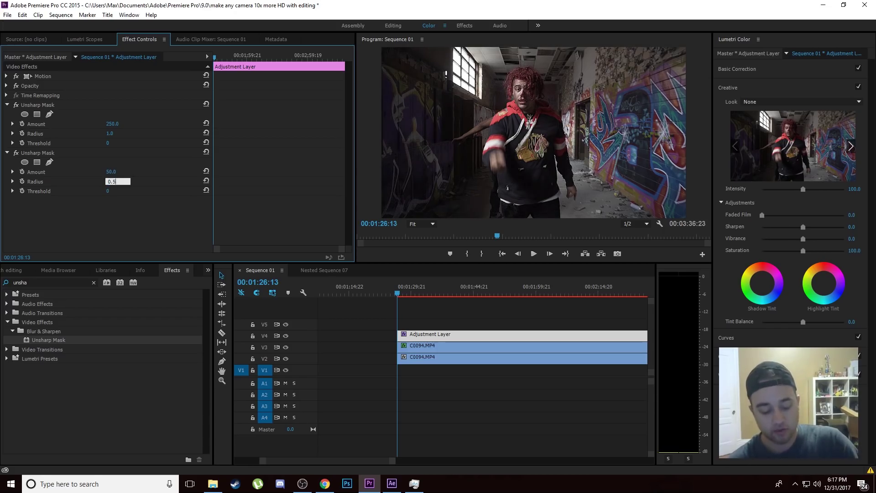
key("Return")
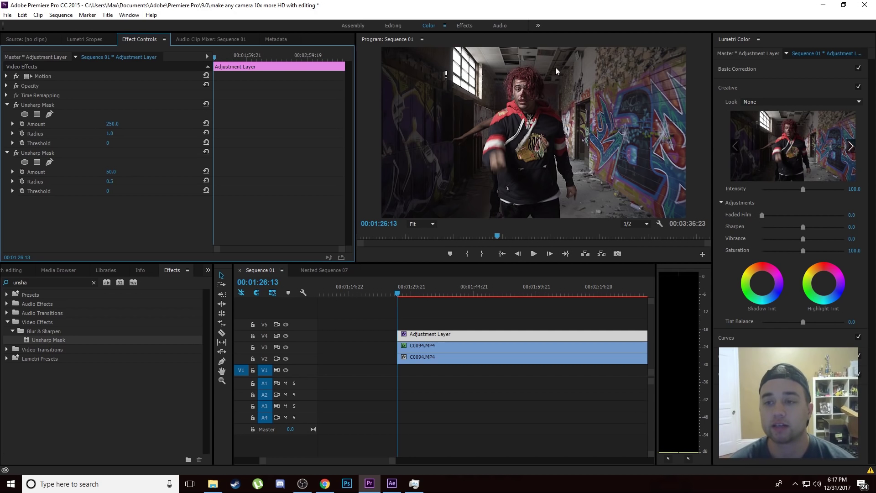
Step: Compare the double-sharpened result against the unsharpened footage by toggling the V4 track
left_click(576, 195)
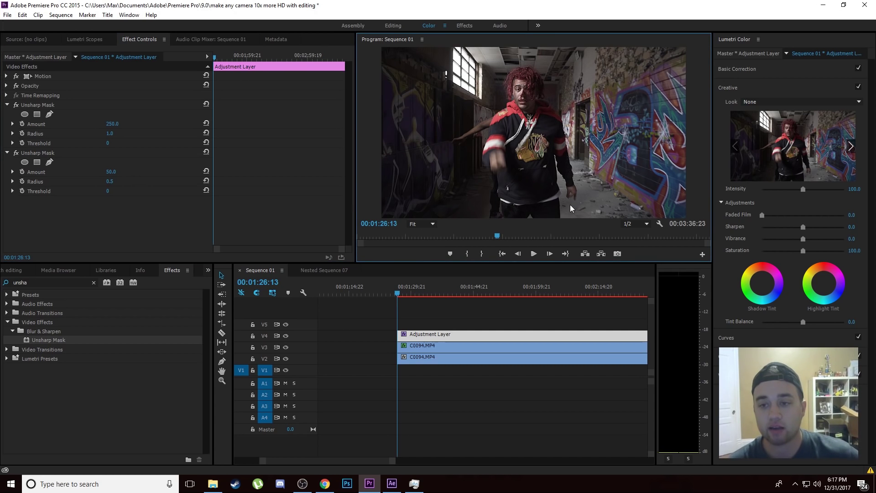
key("grave")
key("grave")
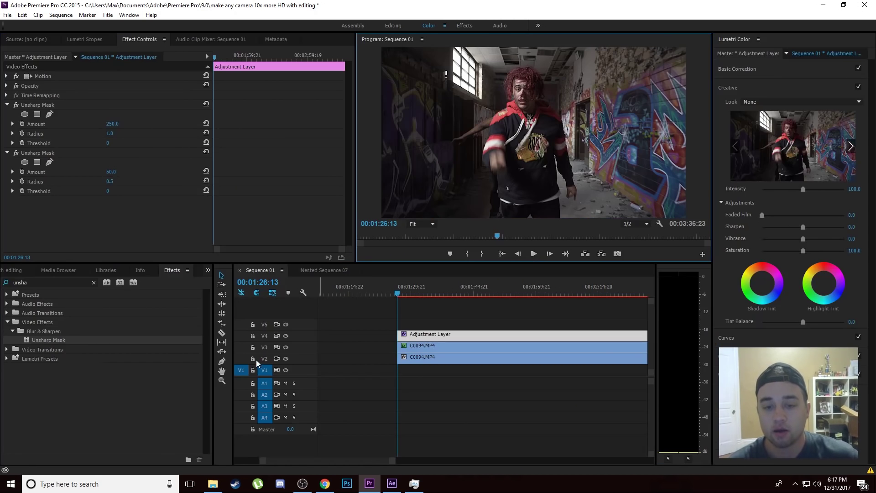
left_click(286, 336)
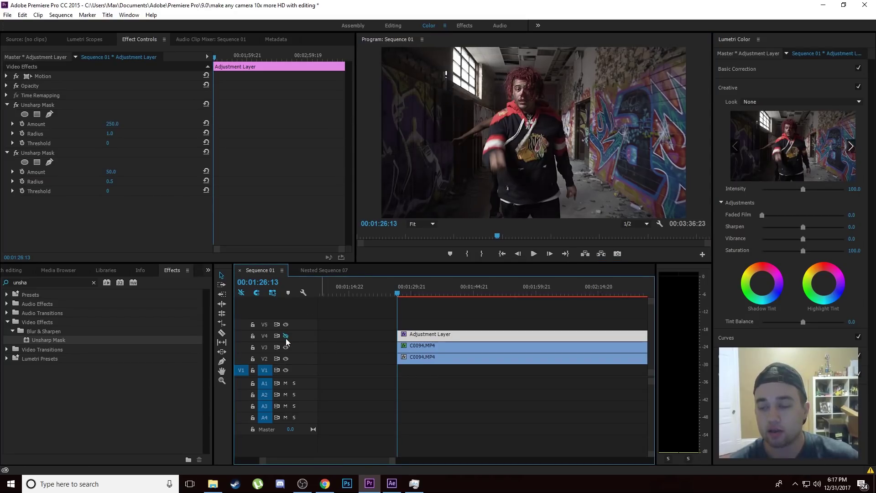
left_click(286, 337)
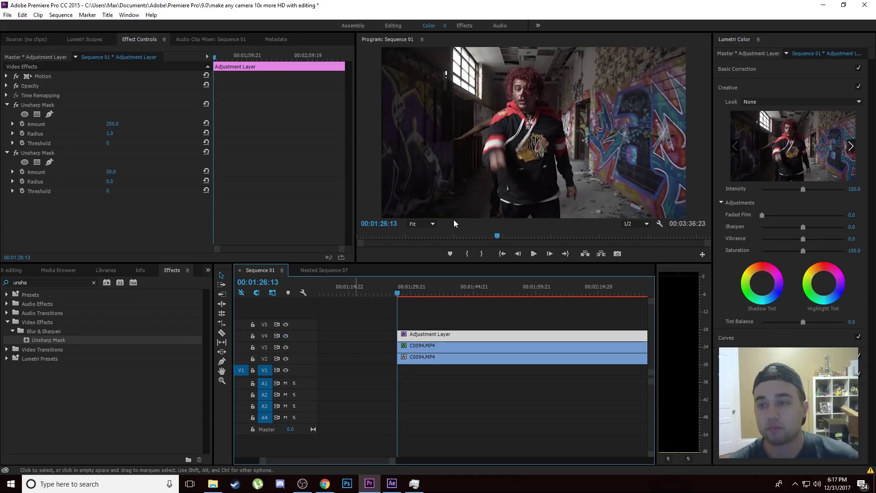
left_click(284, 336)
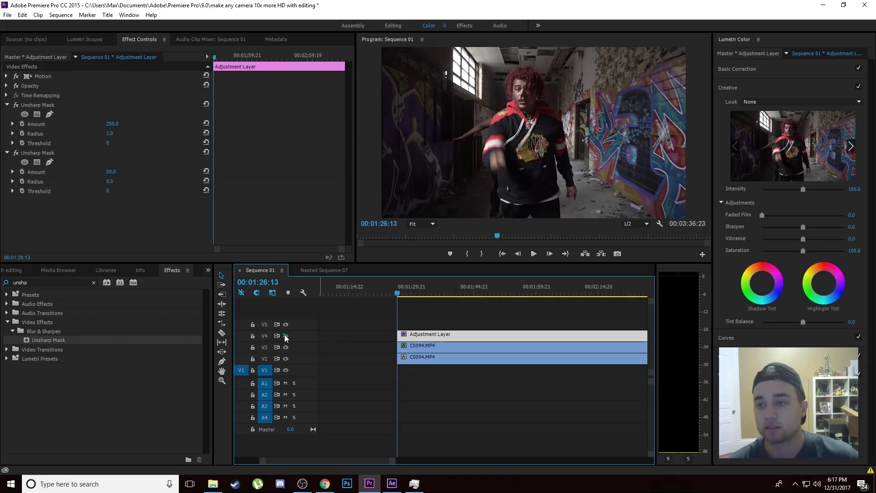
left_click(285, 335)
left_click(365, 336)
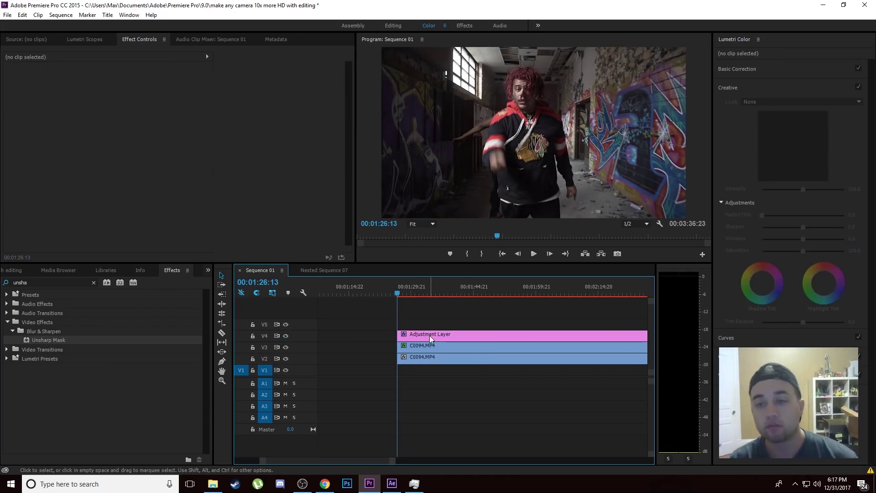
Step: Create another new adjustment layer from the project bin
left_click(208, 273)
left_click(213, 284)
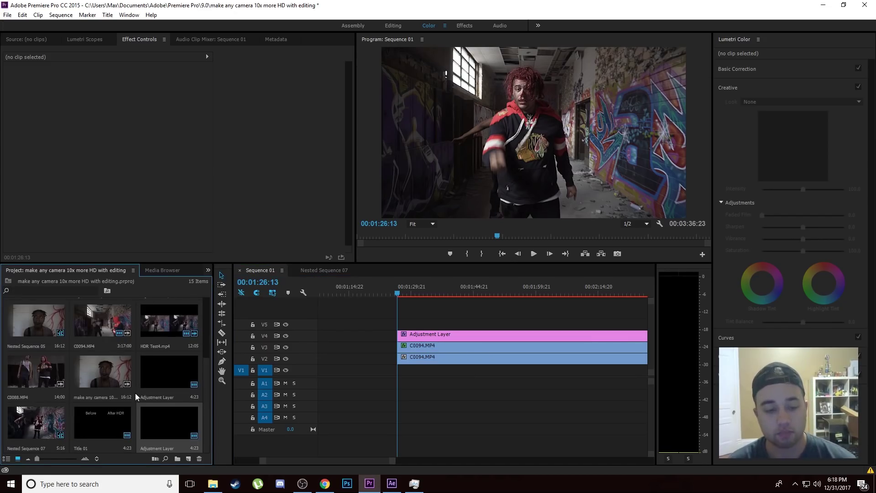
left_click(8, 14)
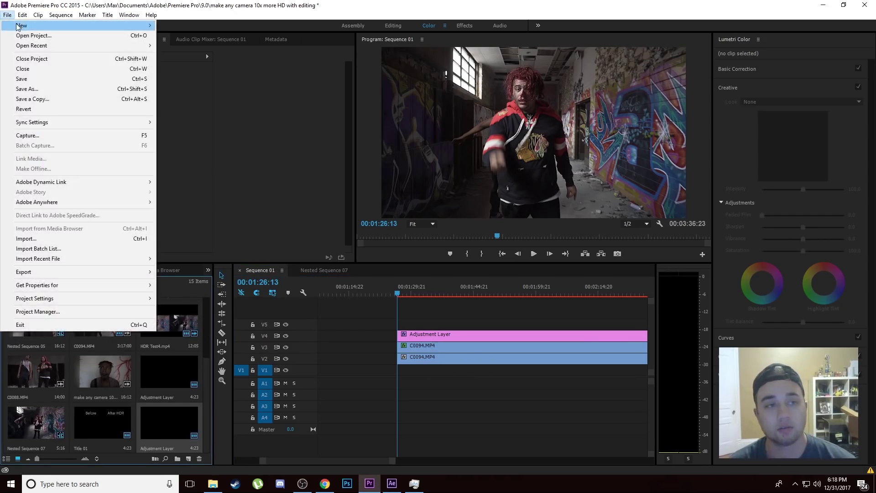
mouse_move(44, 26)
left_click(196, 85)
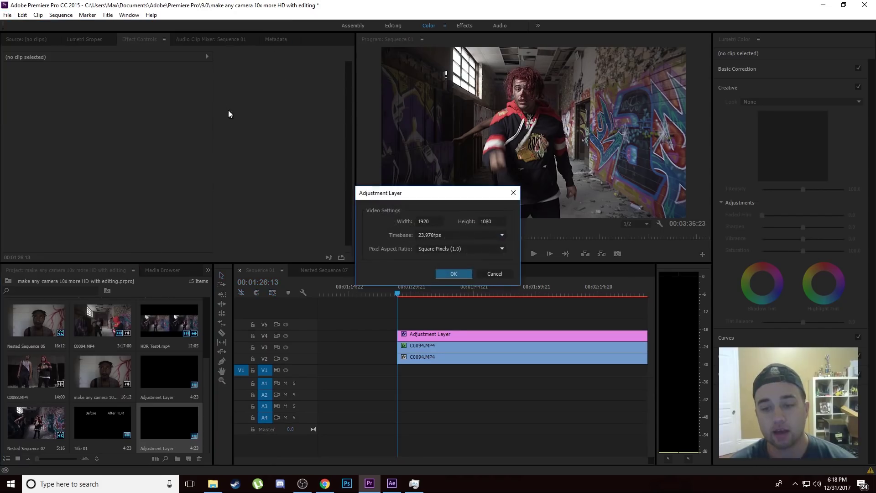
left_click(454, 274)
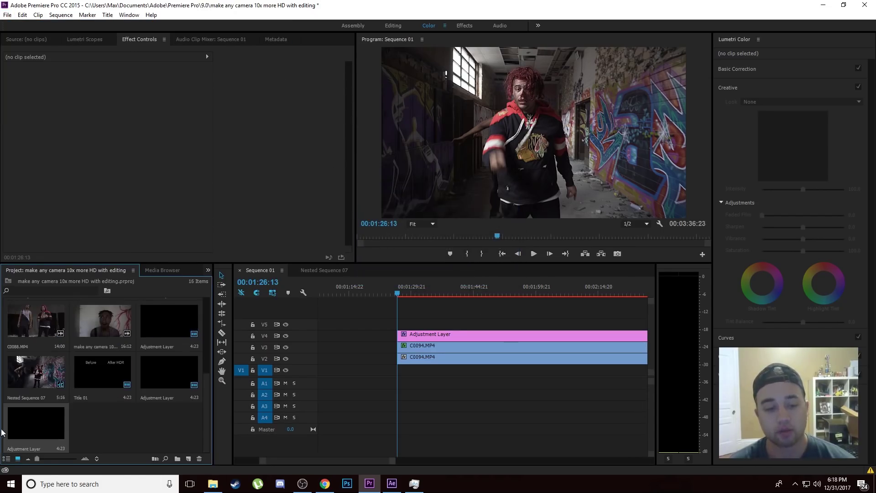
Step: Place the new adjustment layer on V5 and extend it to match the clips' length
left_click_drag(35, 422, 404, 324)
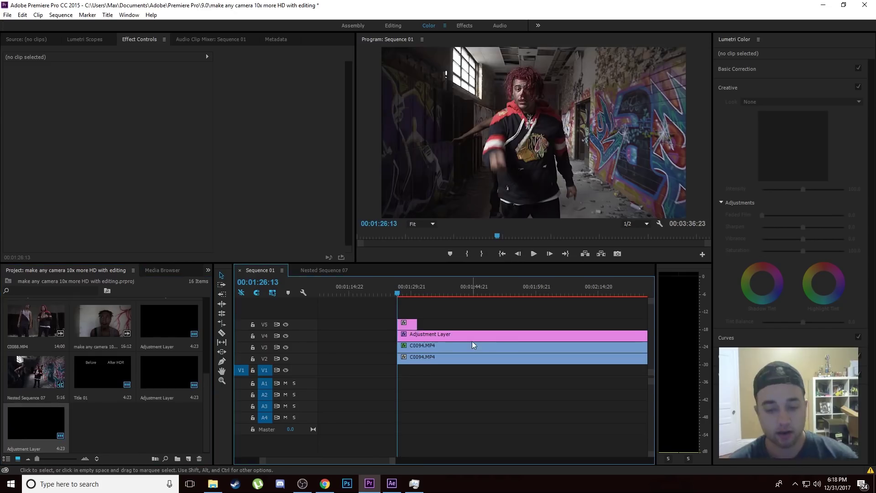
key("minus")
key("minus")
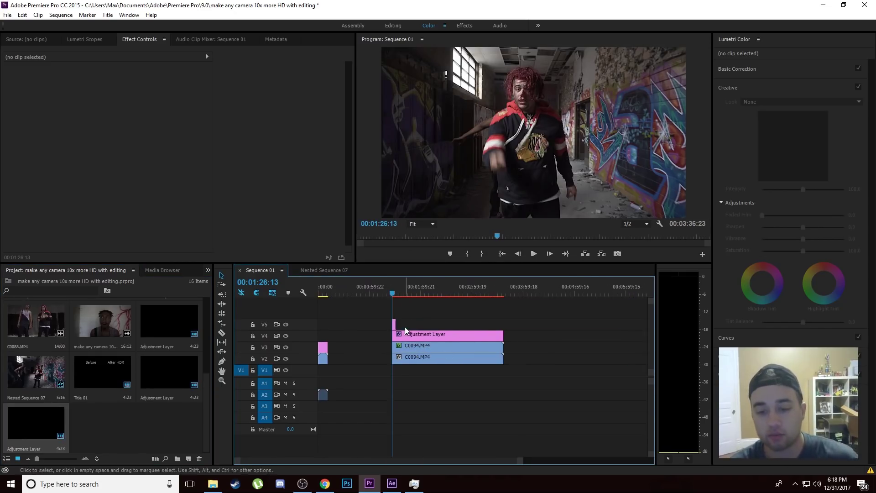
left_click_drag(407, 325, 503, 325)
key("equal")
key("equal")
key("equal")
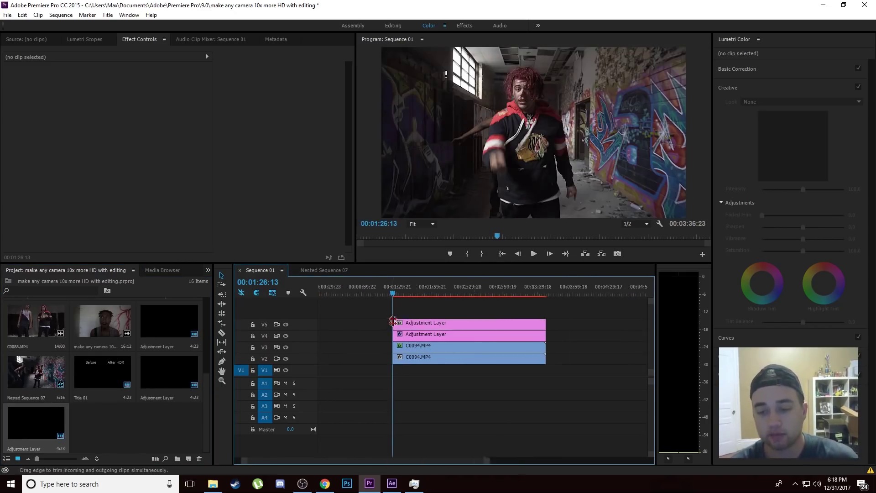
left_click(436, 324)
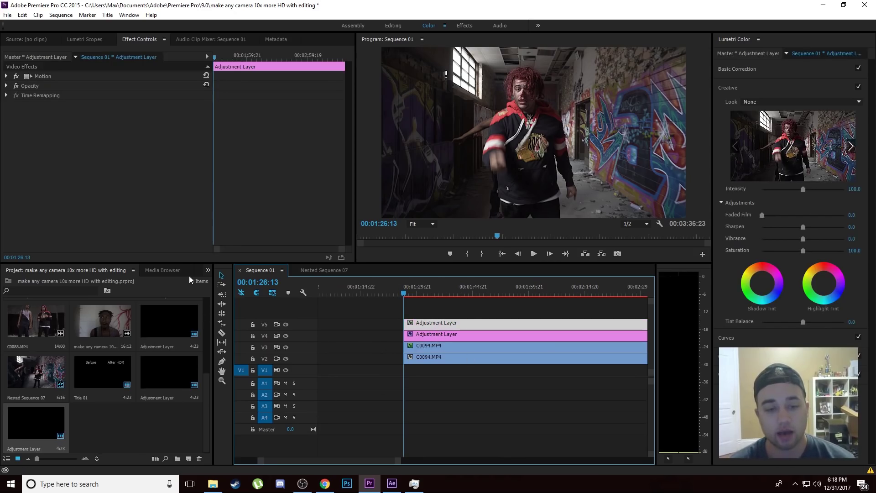
Step: Apply Unsharp Mask to the V5 adjustment layer with Amount 75
left_click(208, 269)
left_click(229, 318)
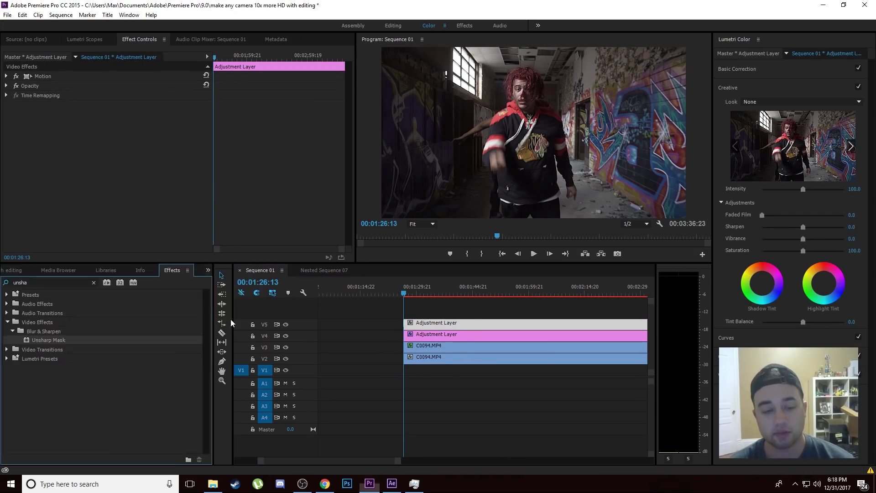
left_click_drag(43, 340, 434, 324)
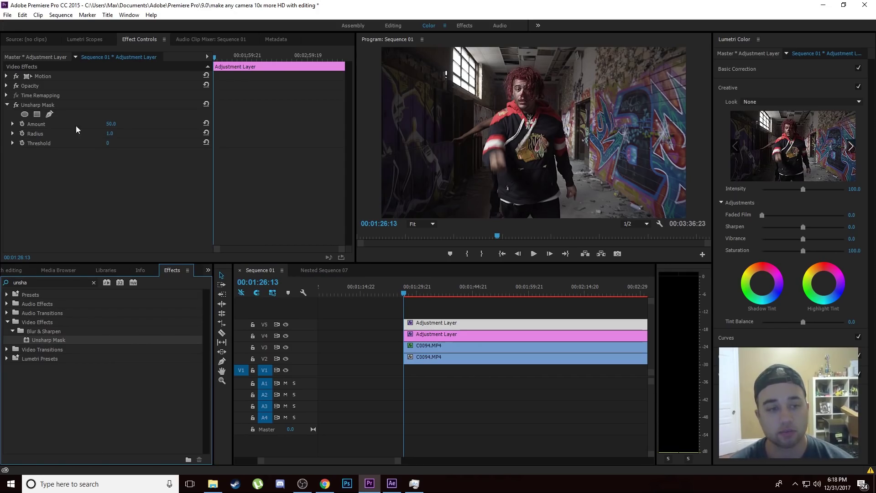
left_click(109, 123)
type("7")
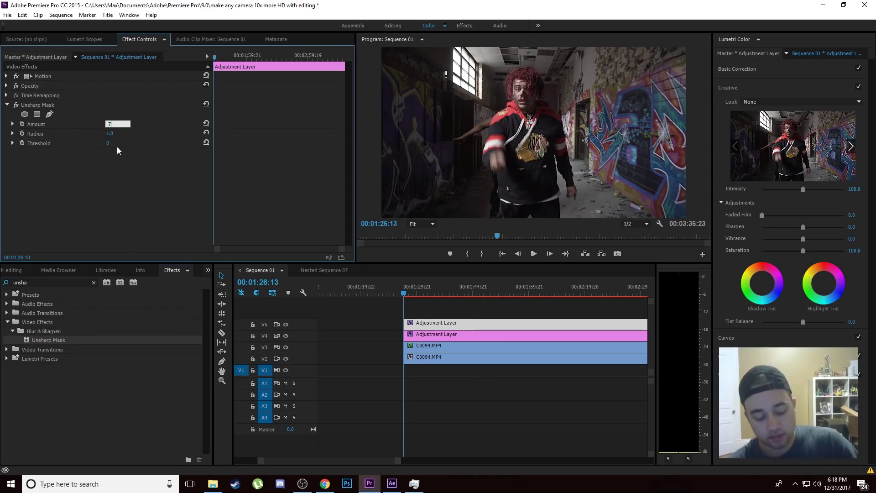
type("5")
key("Return")
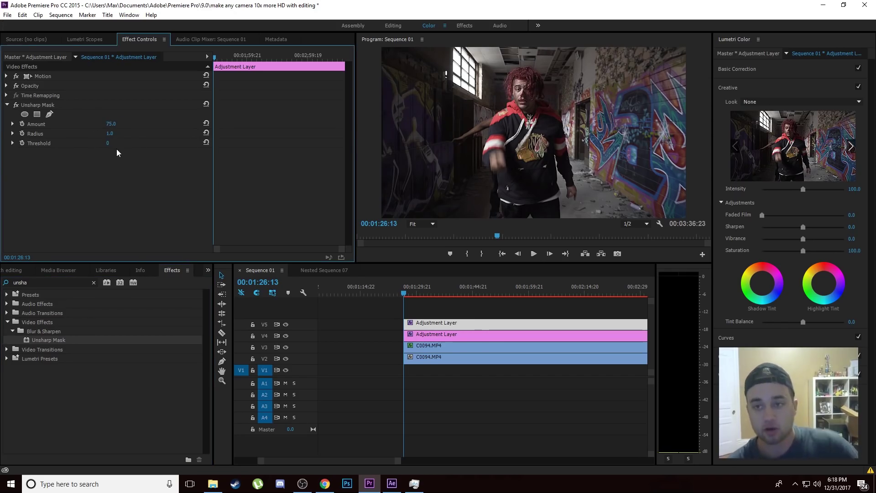
Step: Set the V5 layer's blend mode to Lighten and lower its opacity to about 23%
left_click(6, 86)
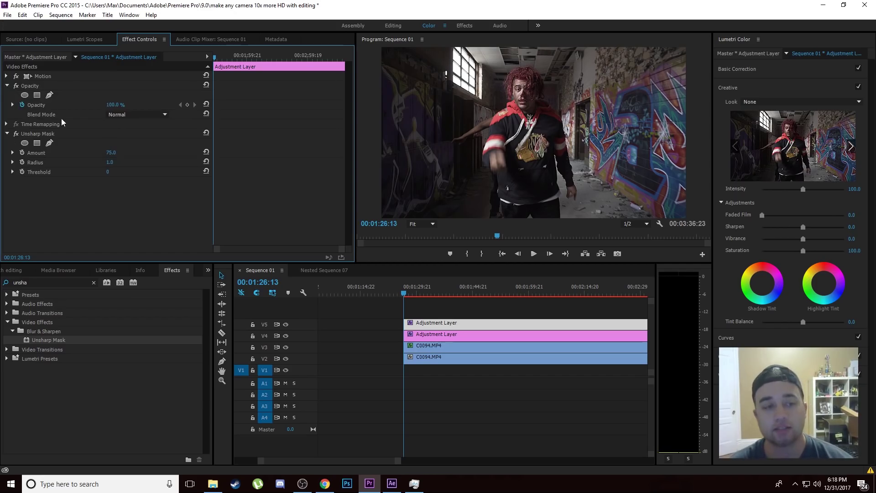
left_click(132, 115)
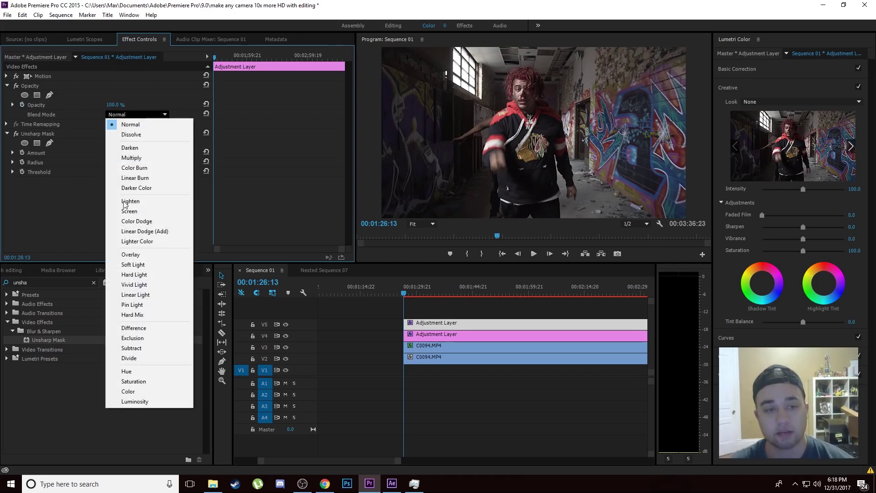
left_click(140, 203)
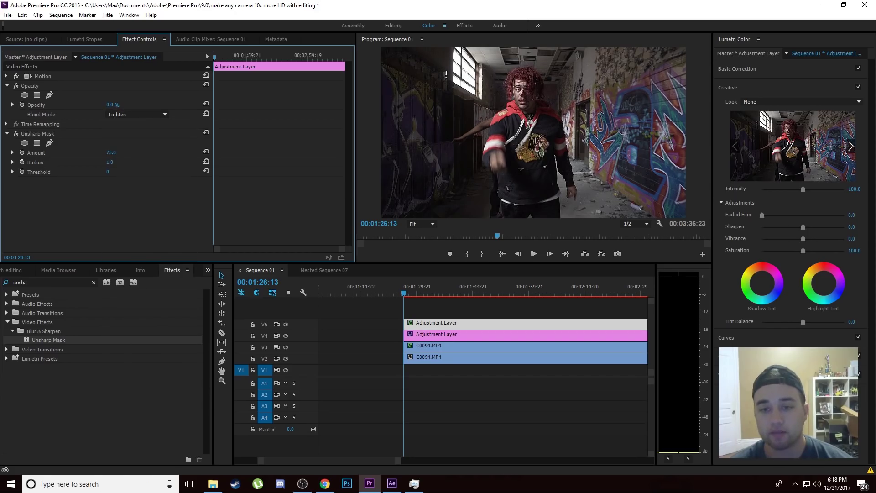
left_click_drag(114, 104, 73, 105)
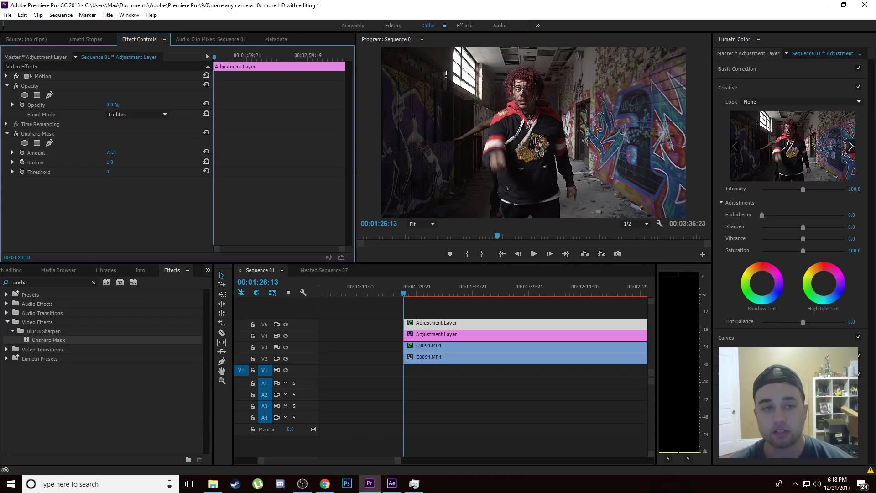
left_click(112, 104)
type("100")
key("Return")
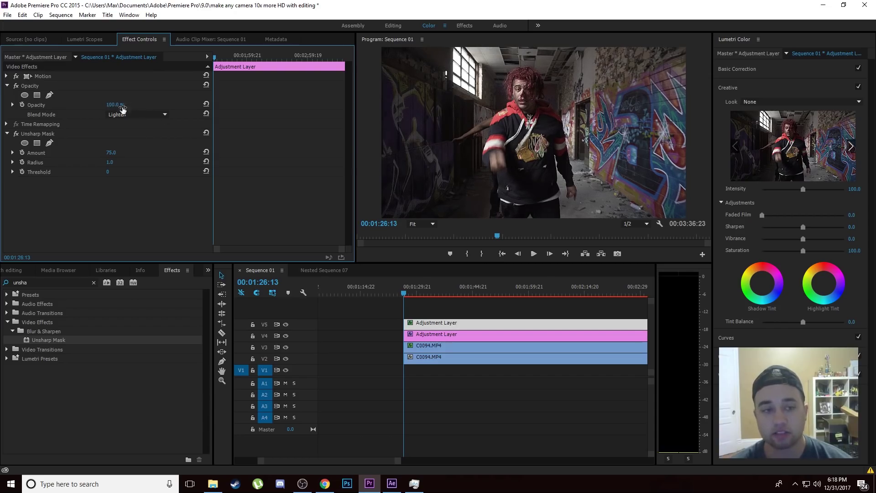
left_click_drag(117, 104, 85, 104)
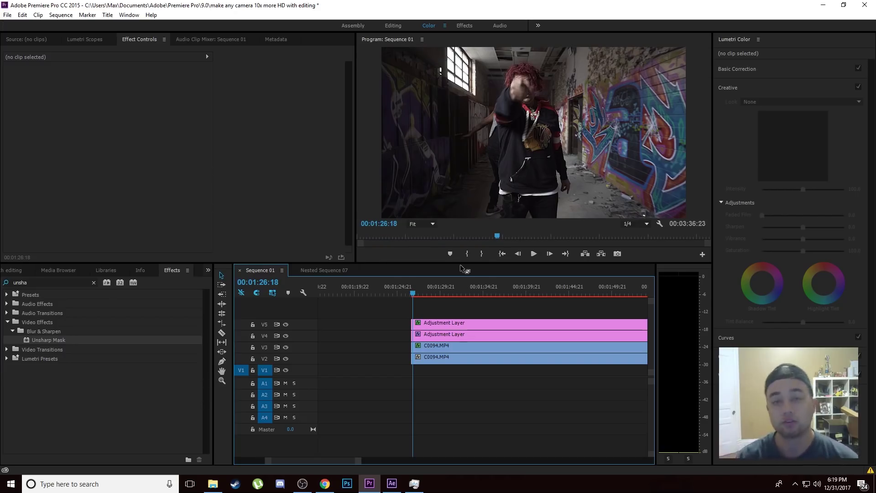
left_click(533, 254)
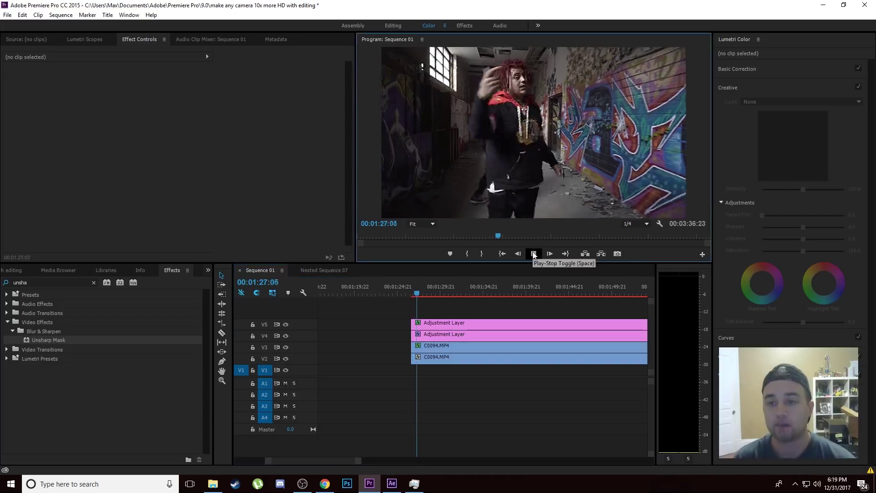
left_click(534, 253)
left_click_drag(420, 295, 414, 302)
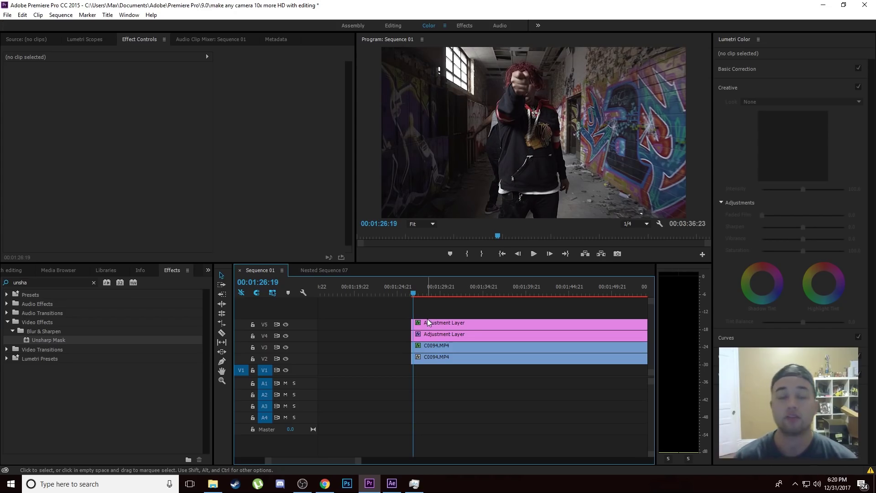
Step: Load the Suppol - Standard LUT as the Lumetri Creative Look on the lower V2 clip
key("shift+Left")
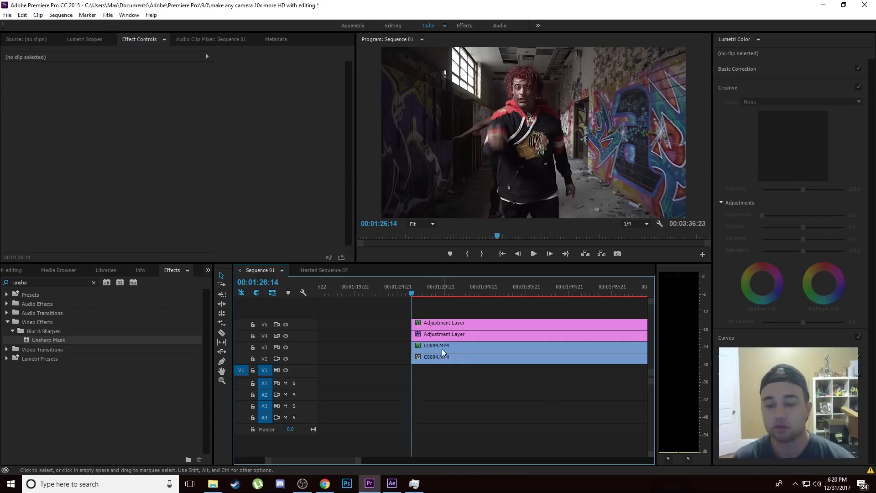
left_click(444, 357)
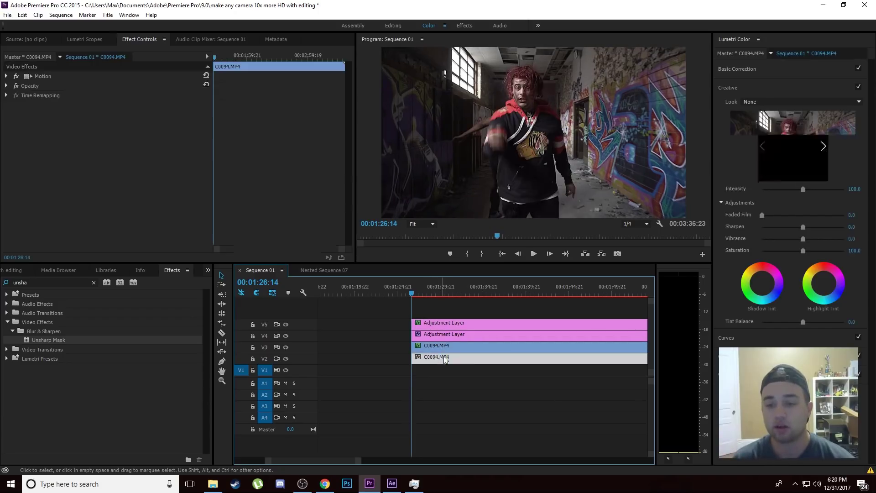
left_click(830, 100)
left_click(625, 93)
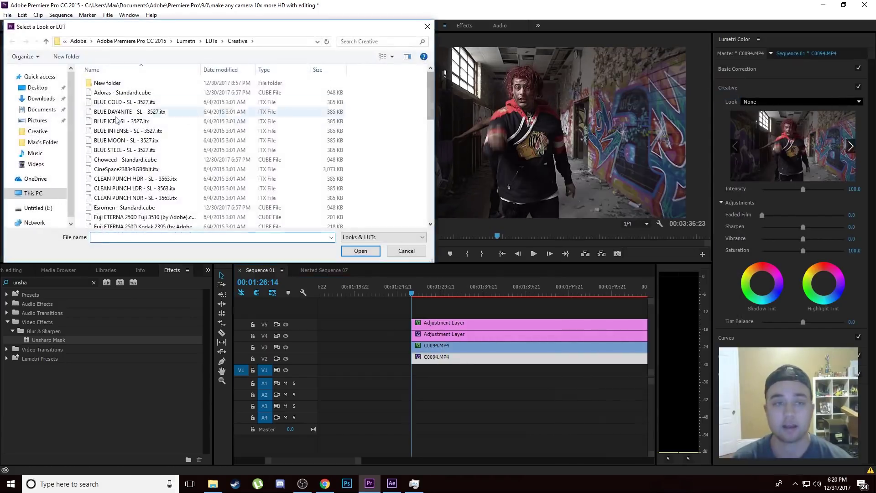
scroll(142, 141, "down", 10)
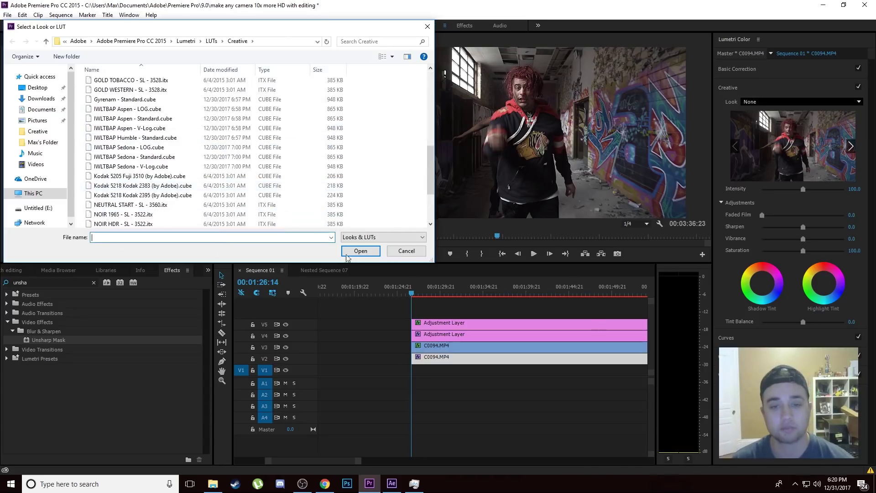
left_click(406, 251)
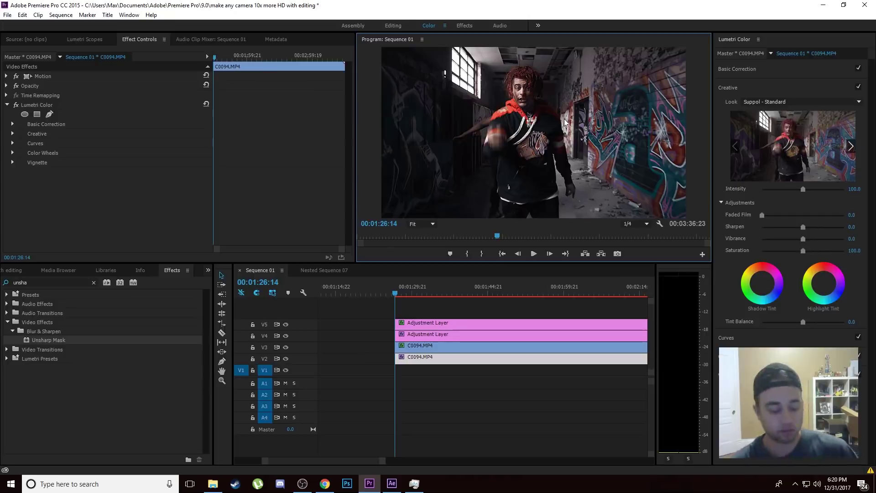
key("grave")
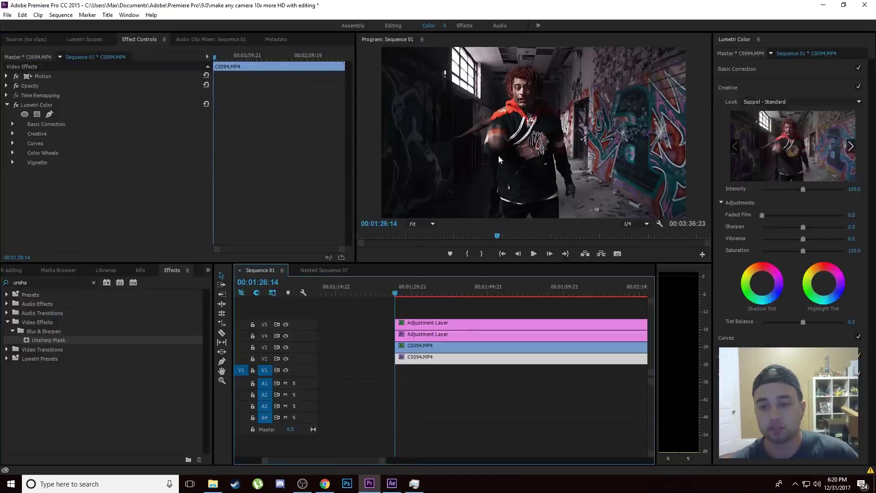
key("grave")
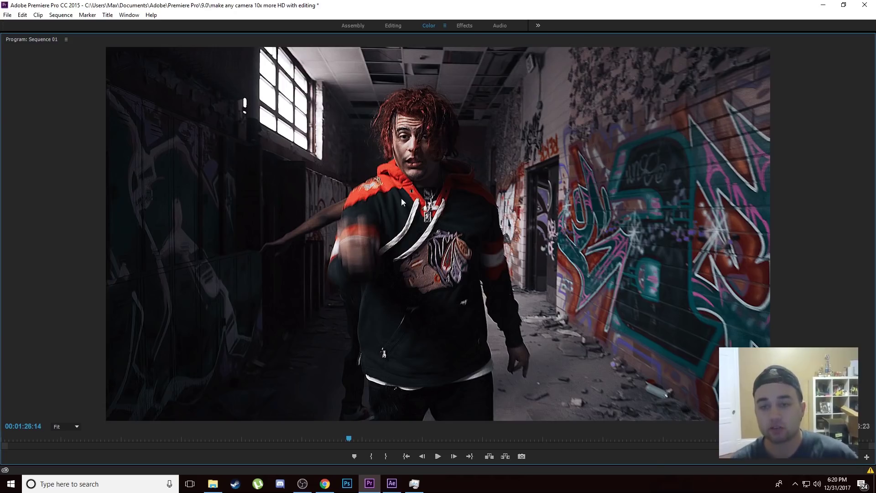
key("grave")
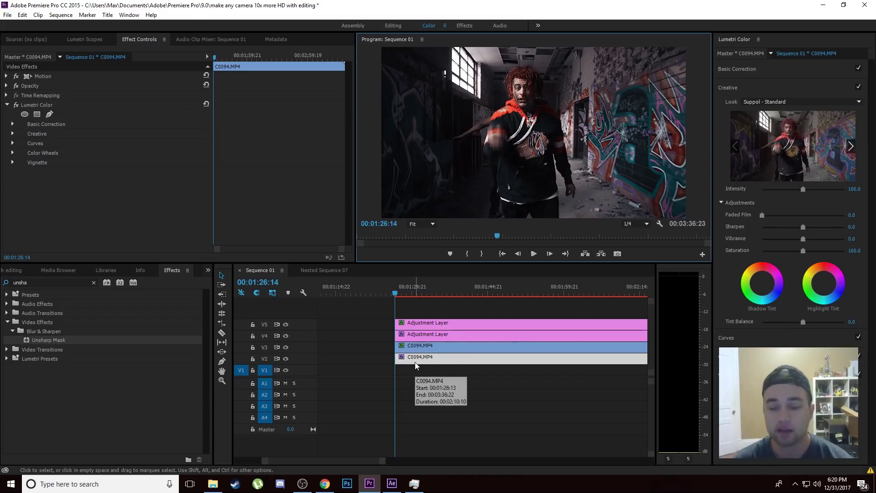
left_click(391, 484)
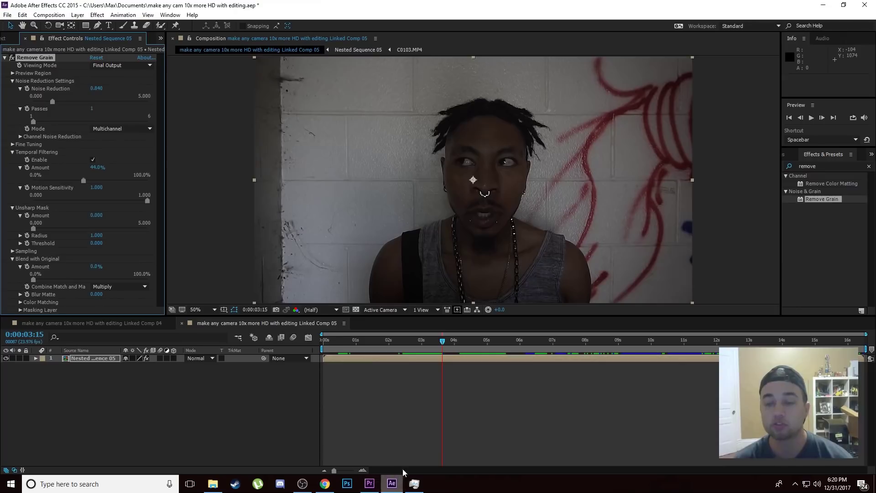
left_click(370, 485)
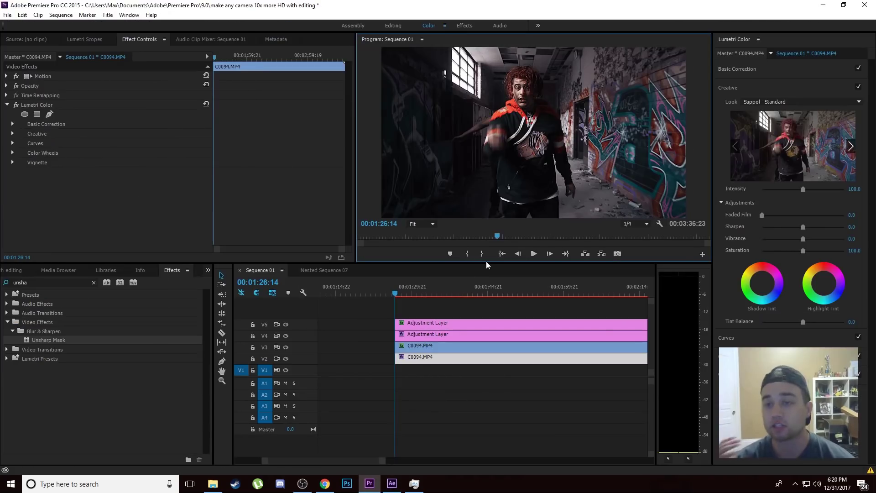